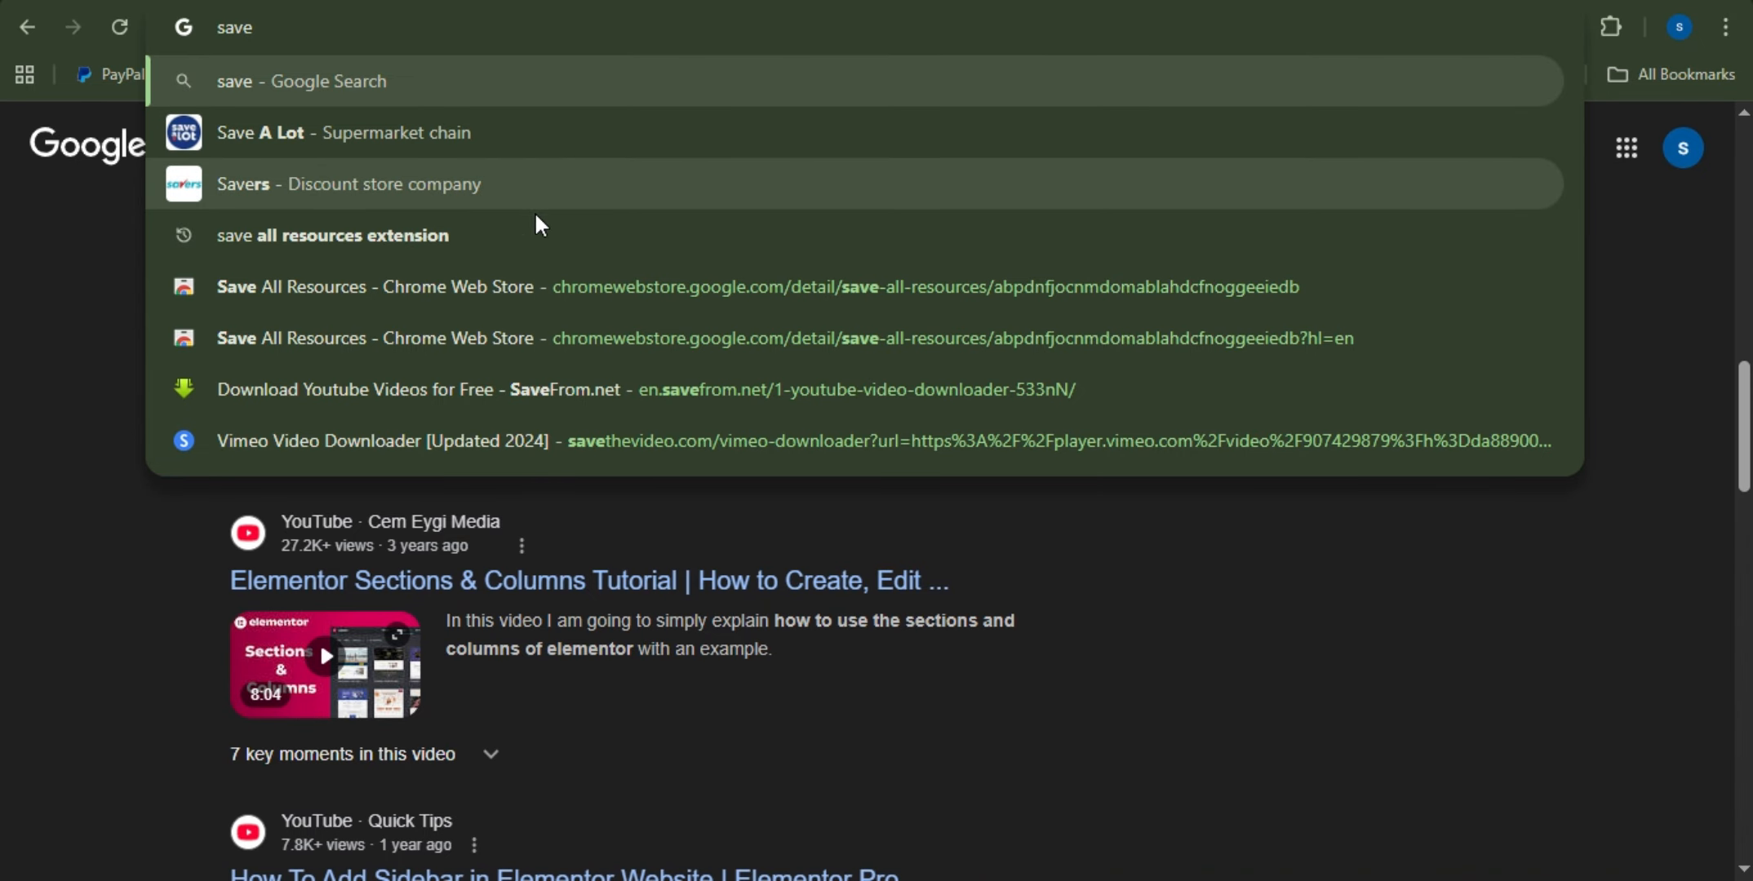
Step: Search the web for "save all resources extension" and open the Save All Resources page in the Chrome Web Store
{"action": "left_click", "coordinate": [511, 258]}
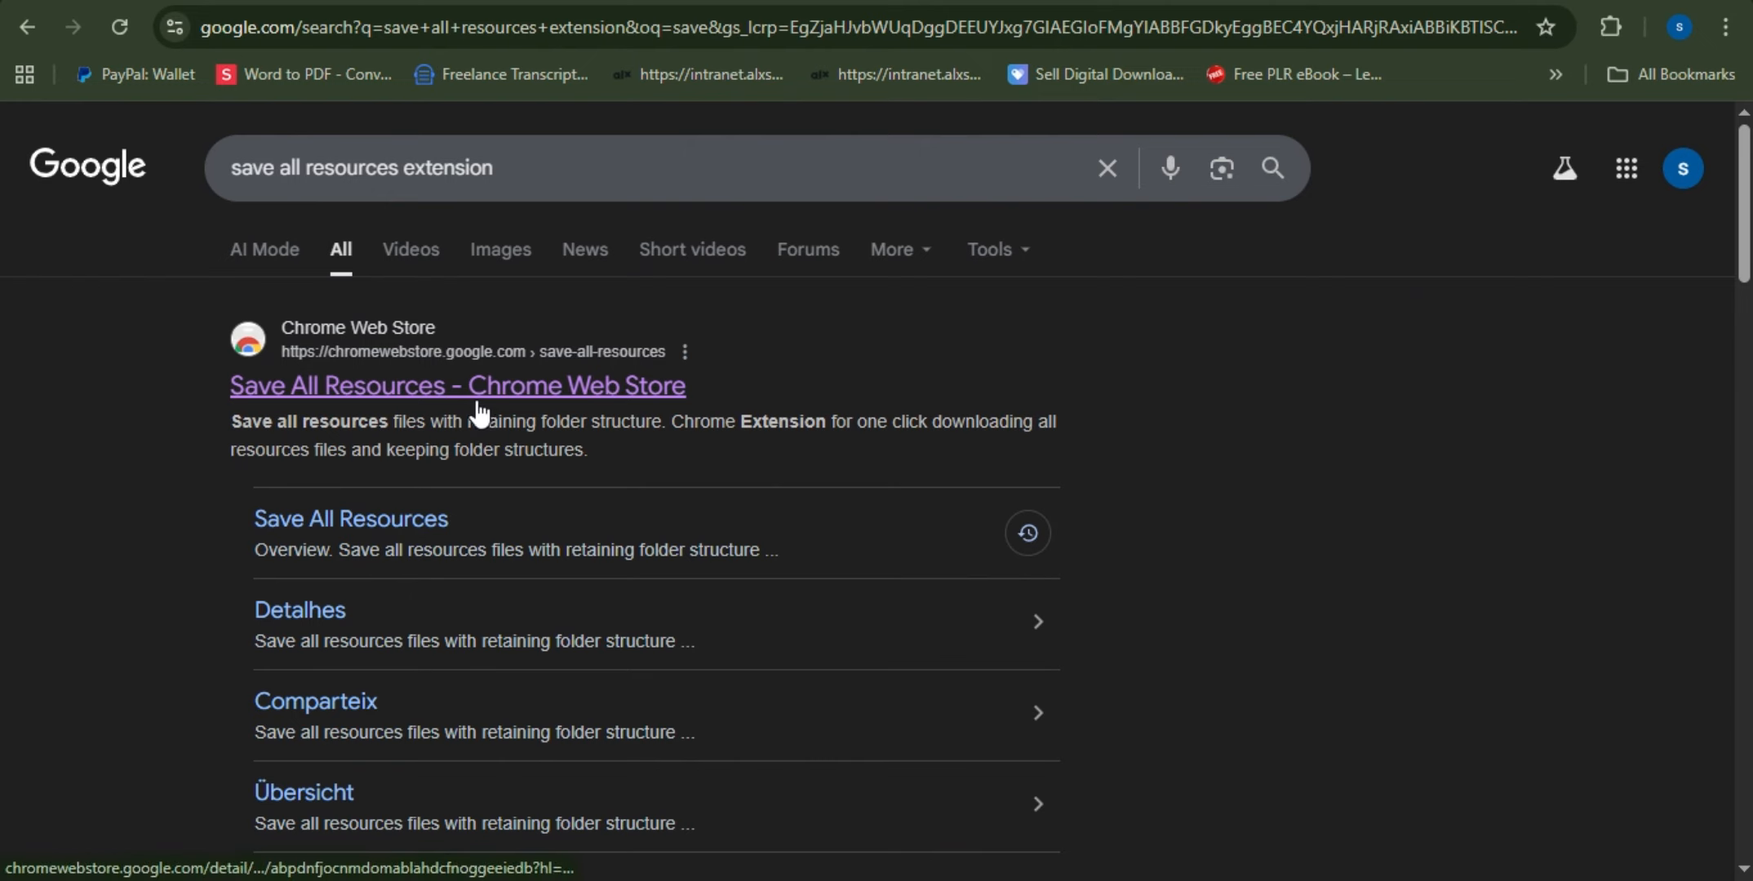
{"action": "left_click", "coordinate": [586, 400]}
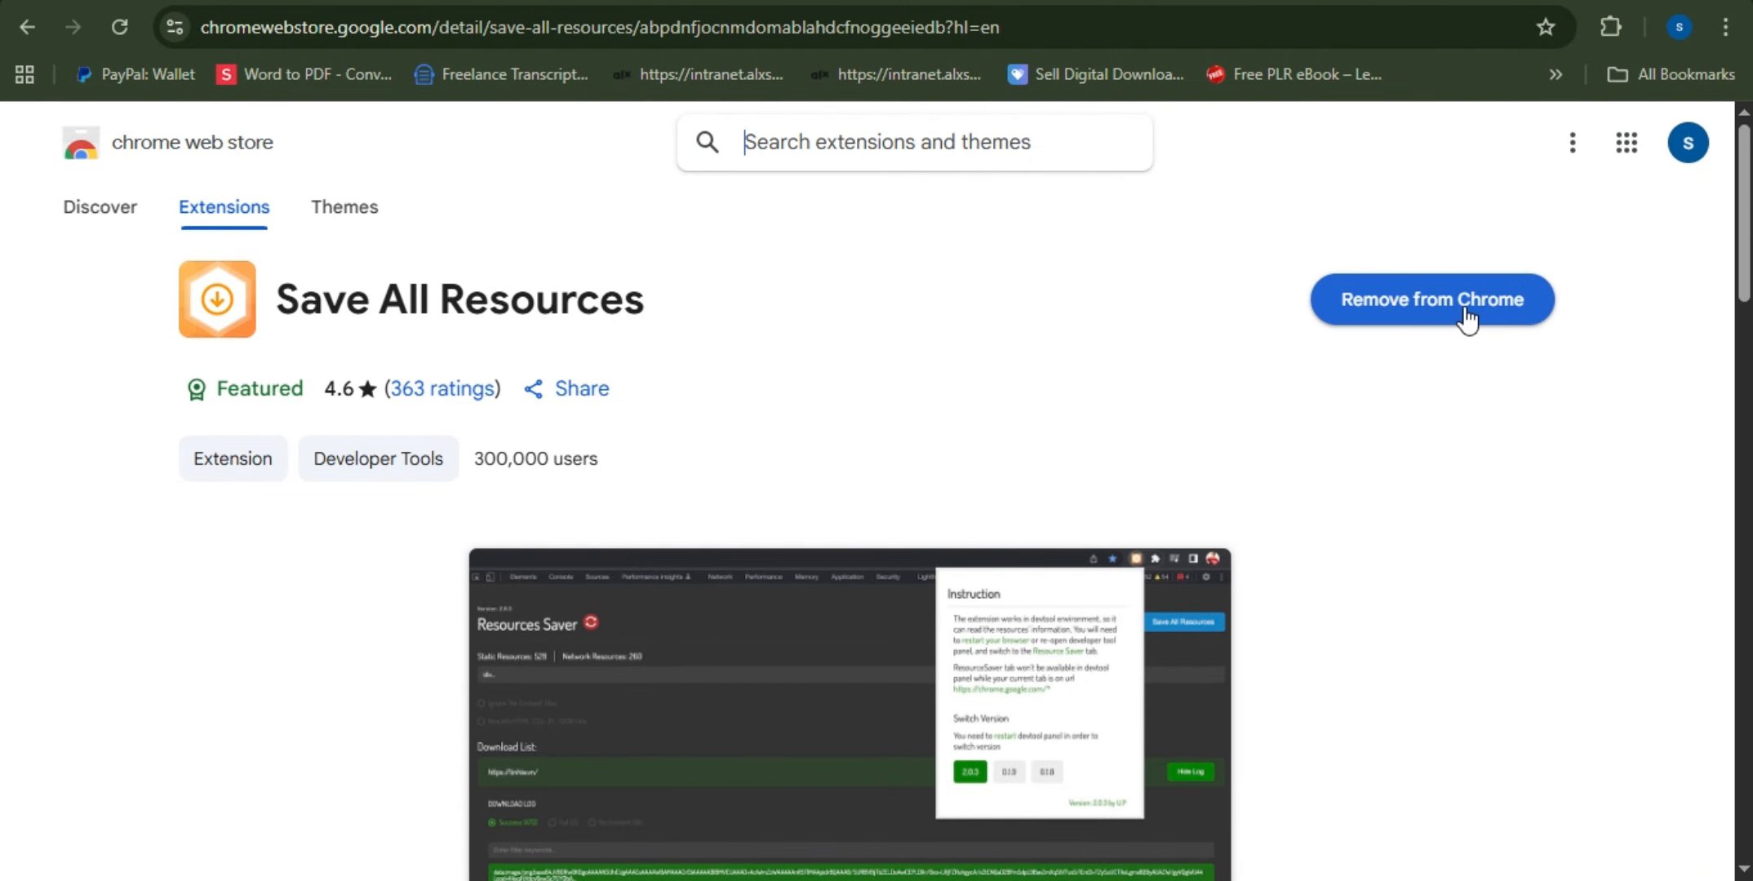
Step: Switch to the Smart Shop WordPress admin dashboard and add a new page
{"action": "left_click", "coordinate": [1242, 82]}
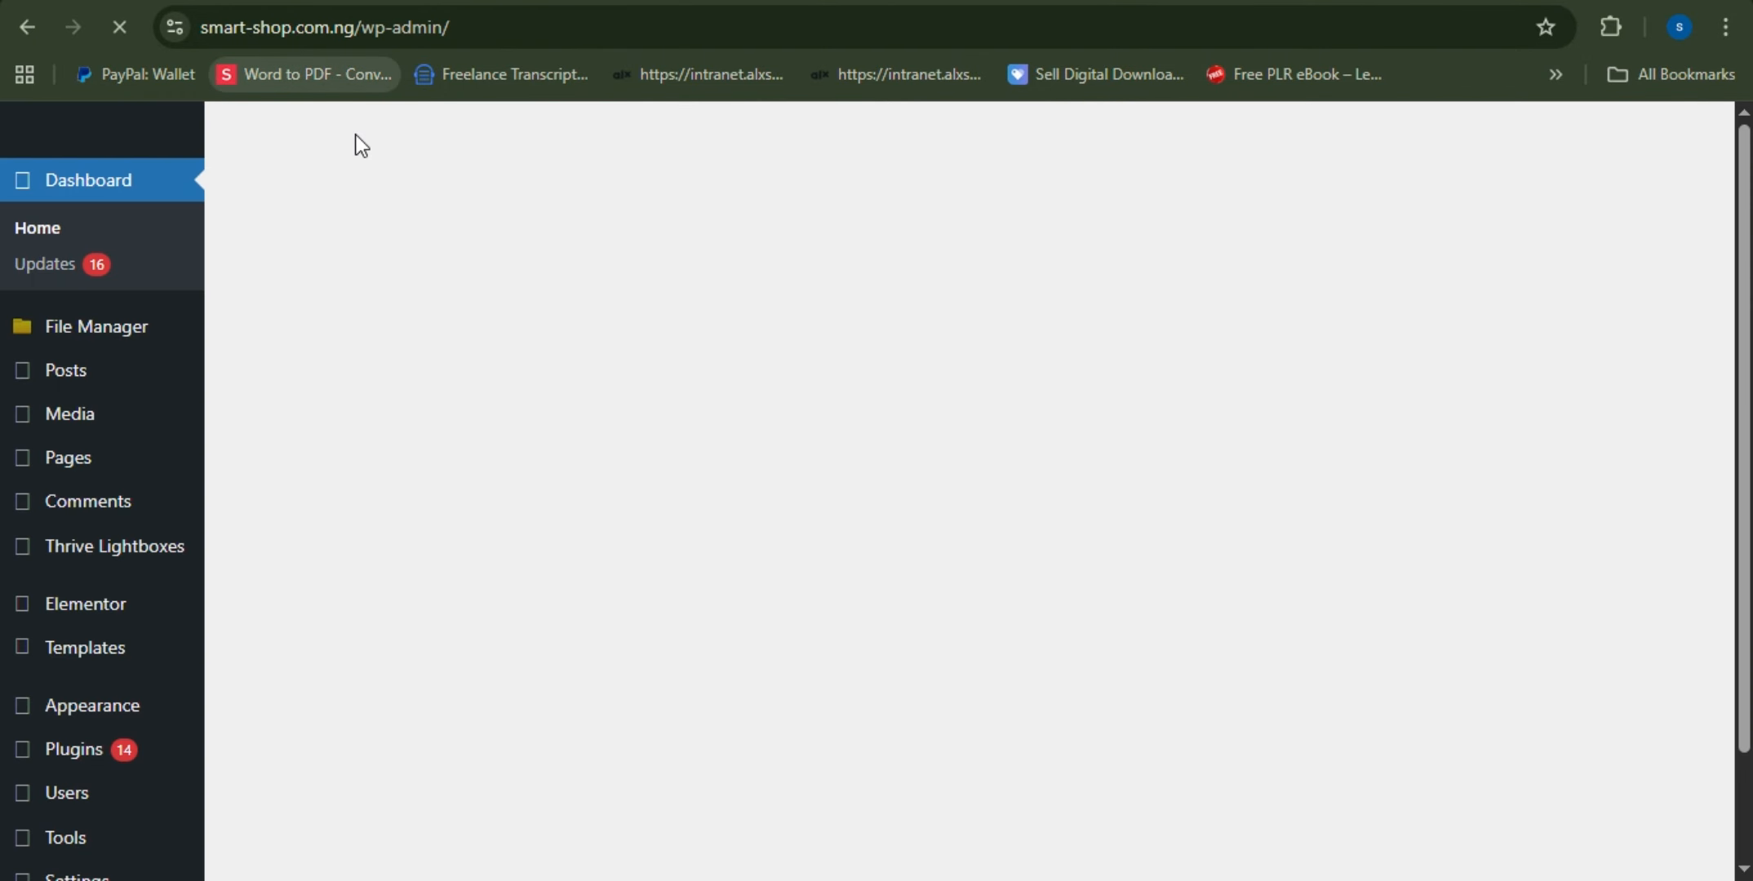
{"action": "scroll", "coordinate": [106, 644], "scroll_direction": "down", "scroll_amount": 2}
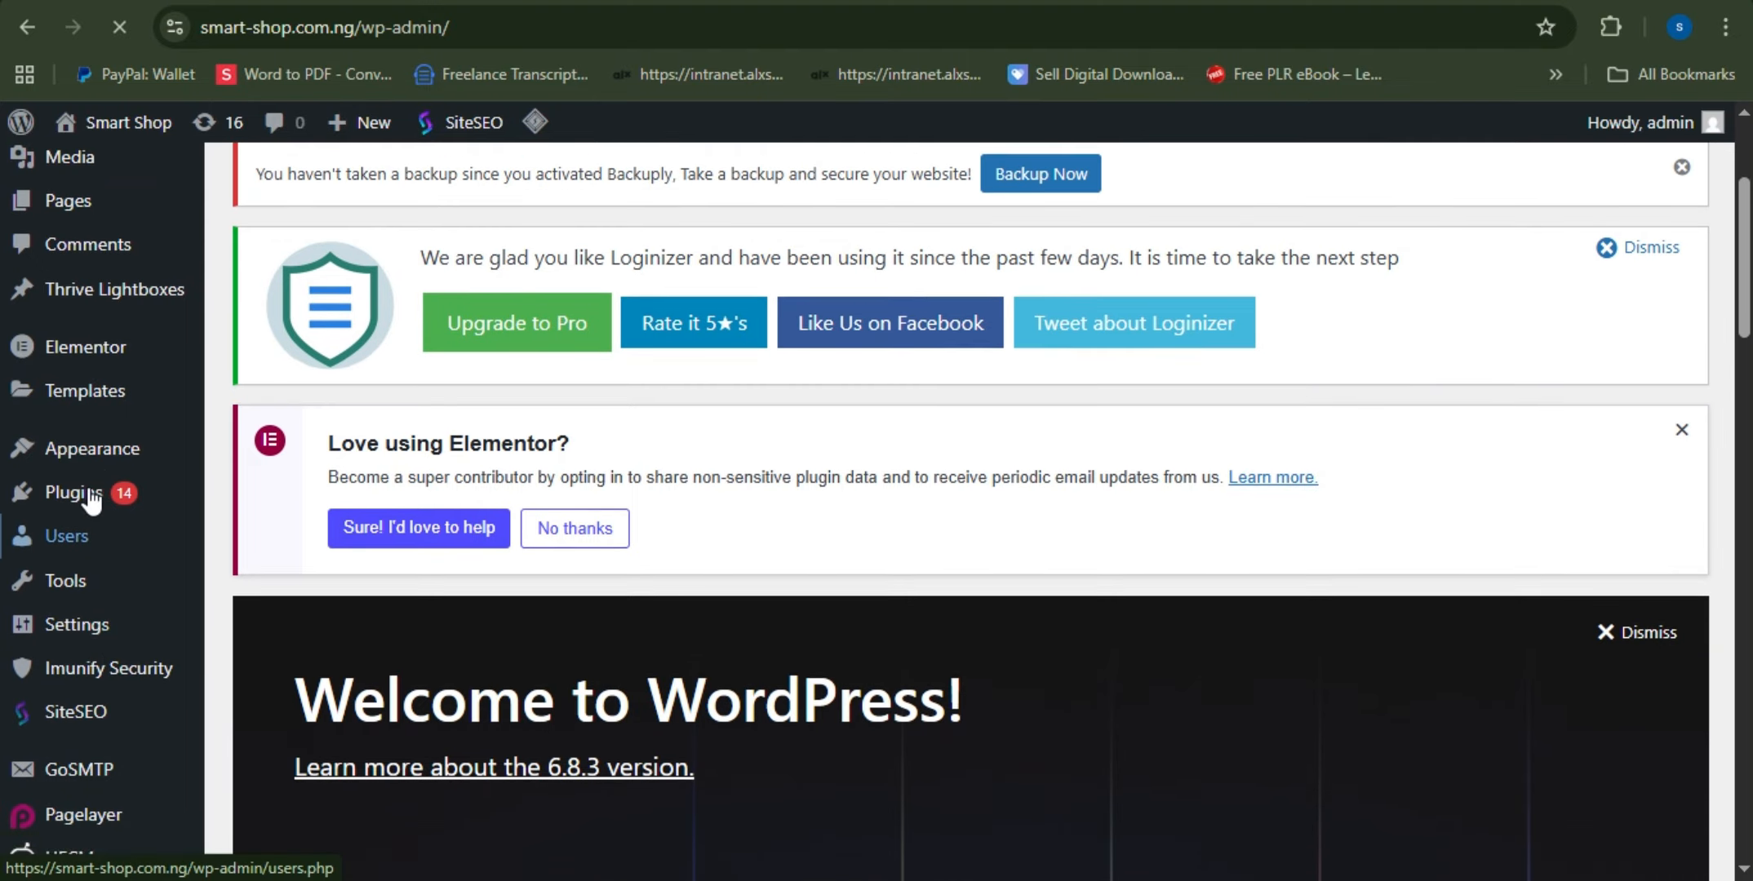
{"action": "scroll", "coordinate": [87, 510], "scroll_direction": "up", "scroll_amount": 2}
{"action": "mouse_move", "coordinate": [94, 475]}
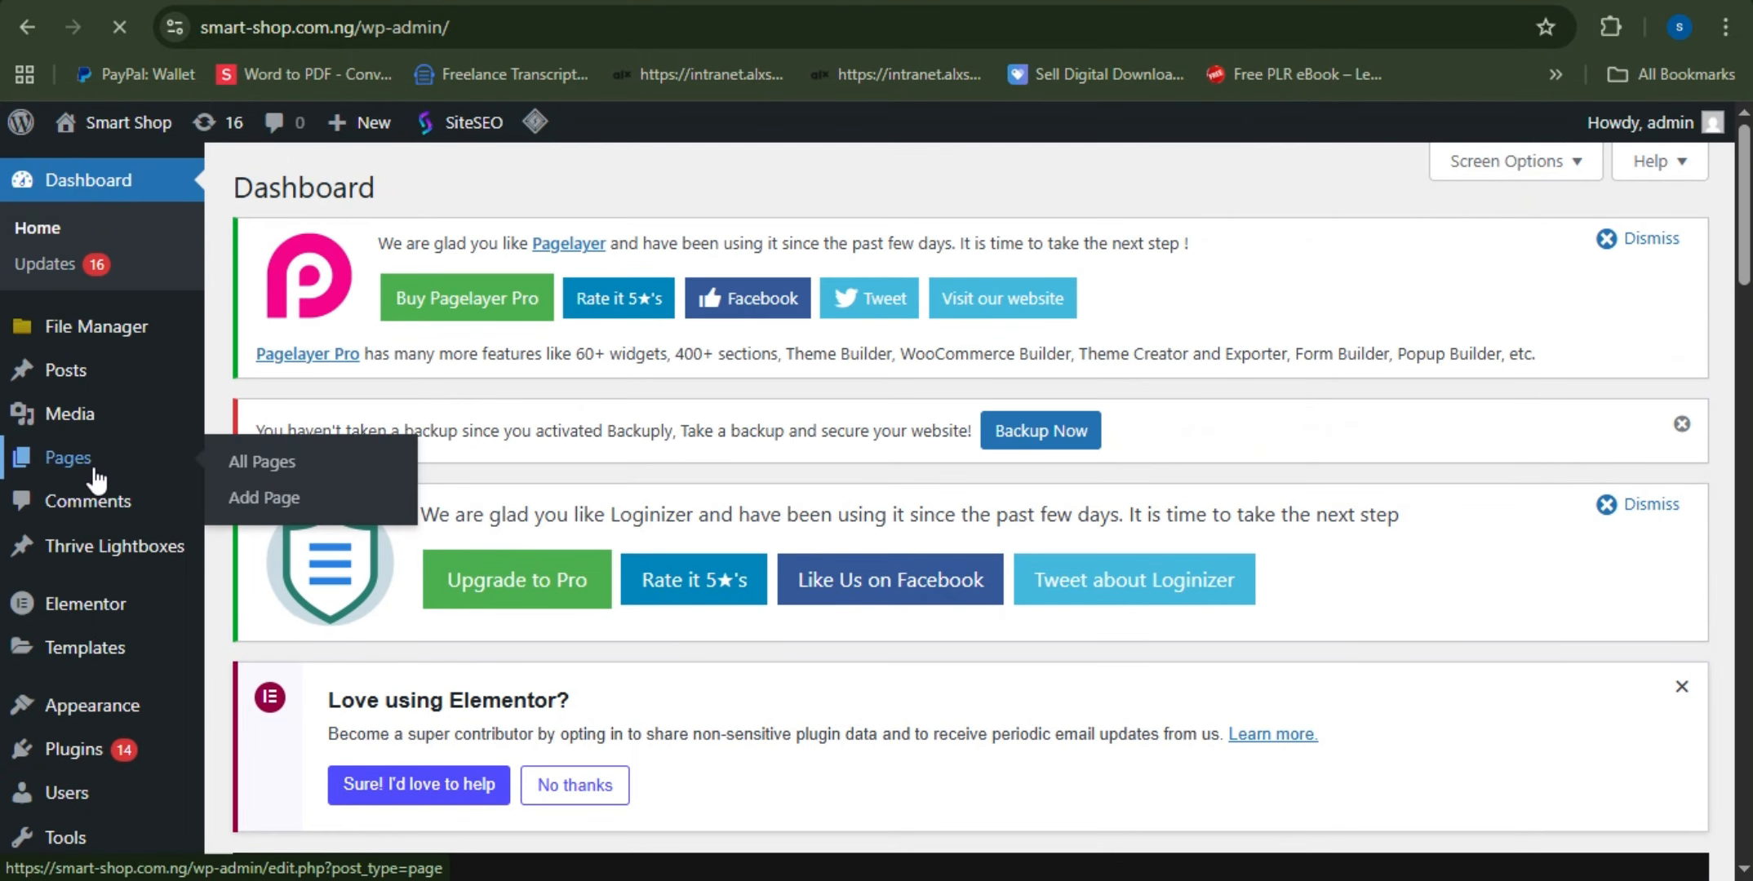
{"action": "left_click", "coordinate": [261, 497]}
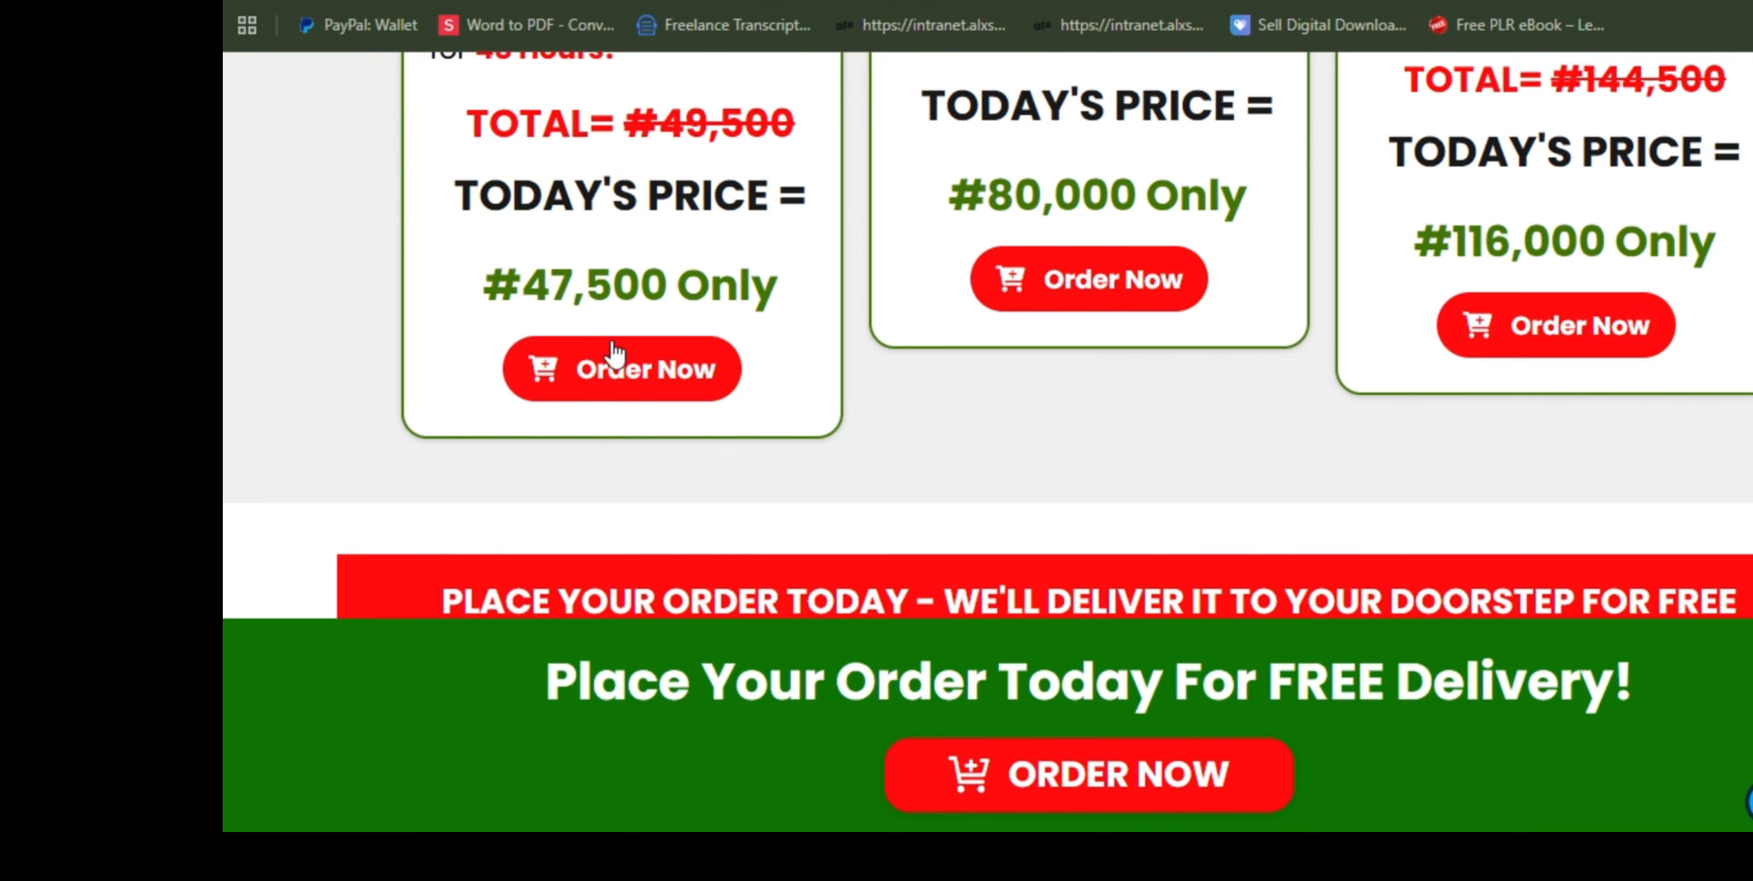
Step: Look over the Neolife Smart 8 sales page, open the browser's developer tools on it and close the console drawer
{"action": "scroll", "coordinate": [949, 513], "scroll_direction": "up", "scroll_amount": 8}
{"action": "scroll", "coordinate": [1140, 480], "scroll_direction": "up", "scroll_amount": 2}
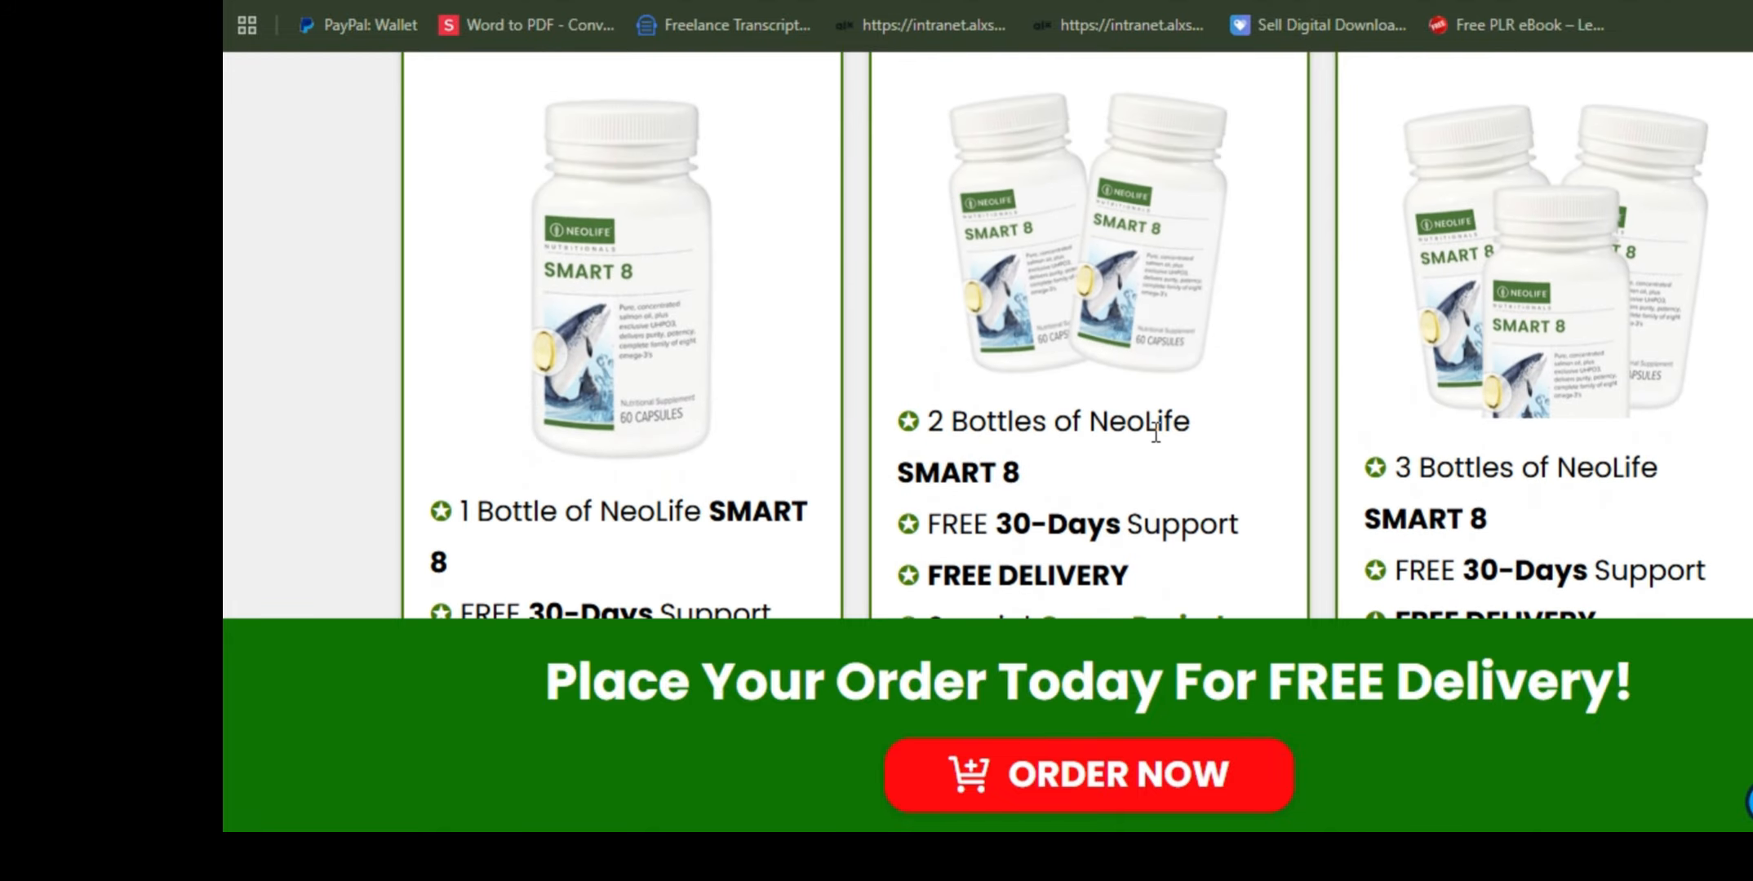
{"action": "scroll", "coordinate": [1156, 432], "scroll_direction": "up", "scroll_amount": 13}
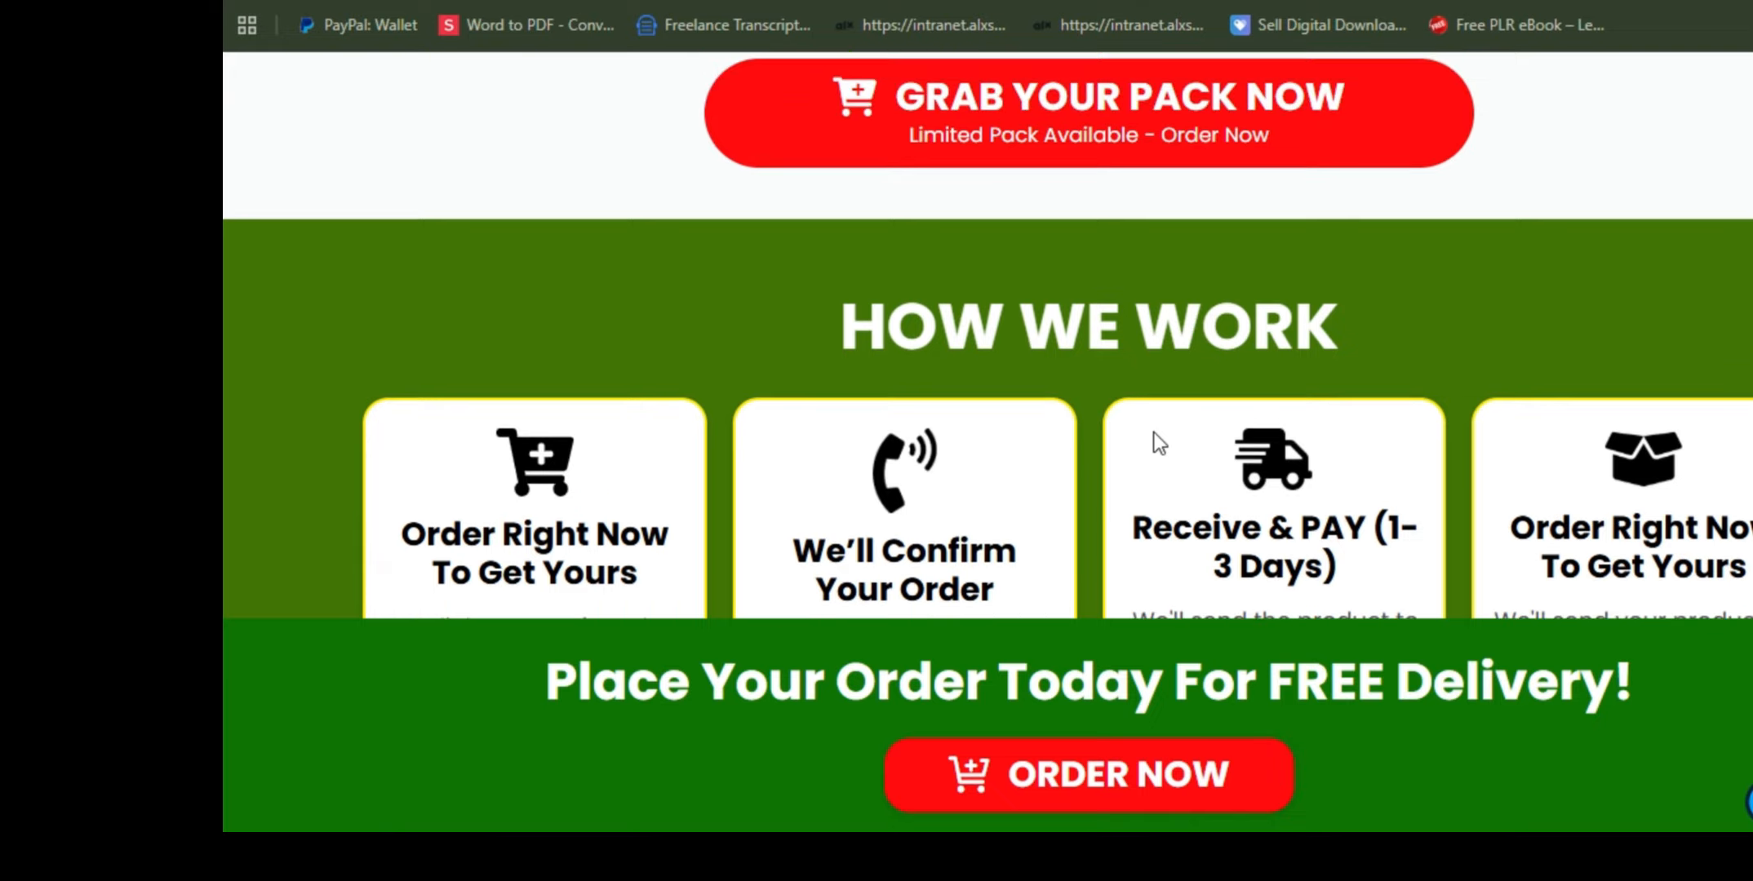
{"action": "scroll", "coordinate": [1155, 432], "scroll_direction": "up", "scroll_amount": 5}
{"action": "scroll", "coordinate": [1153, 430], "scroll_direction": "up", "scroll_amount": 8}
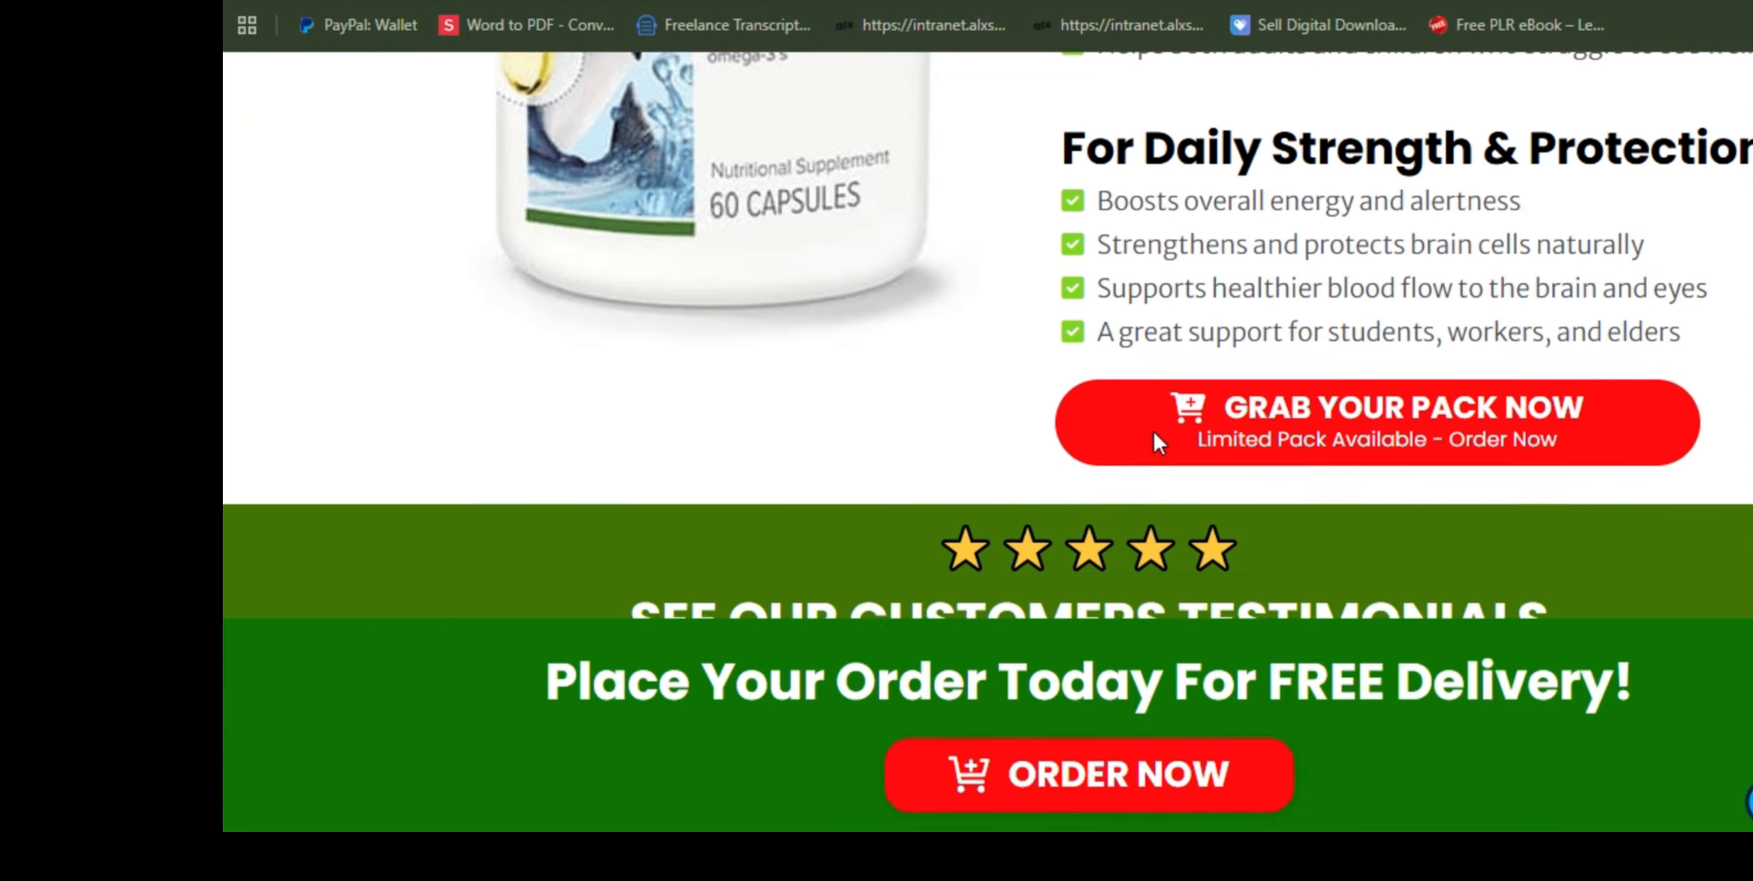
{"action": "scroll", "coordinate": [1159, 442], "scroll_direction": "up", "scroll_amount": 6}
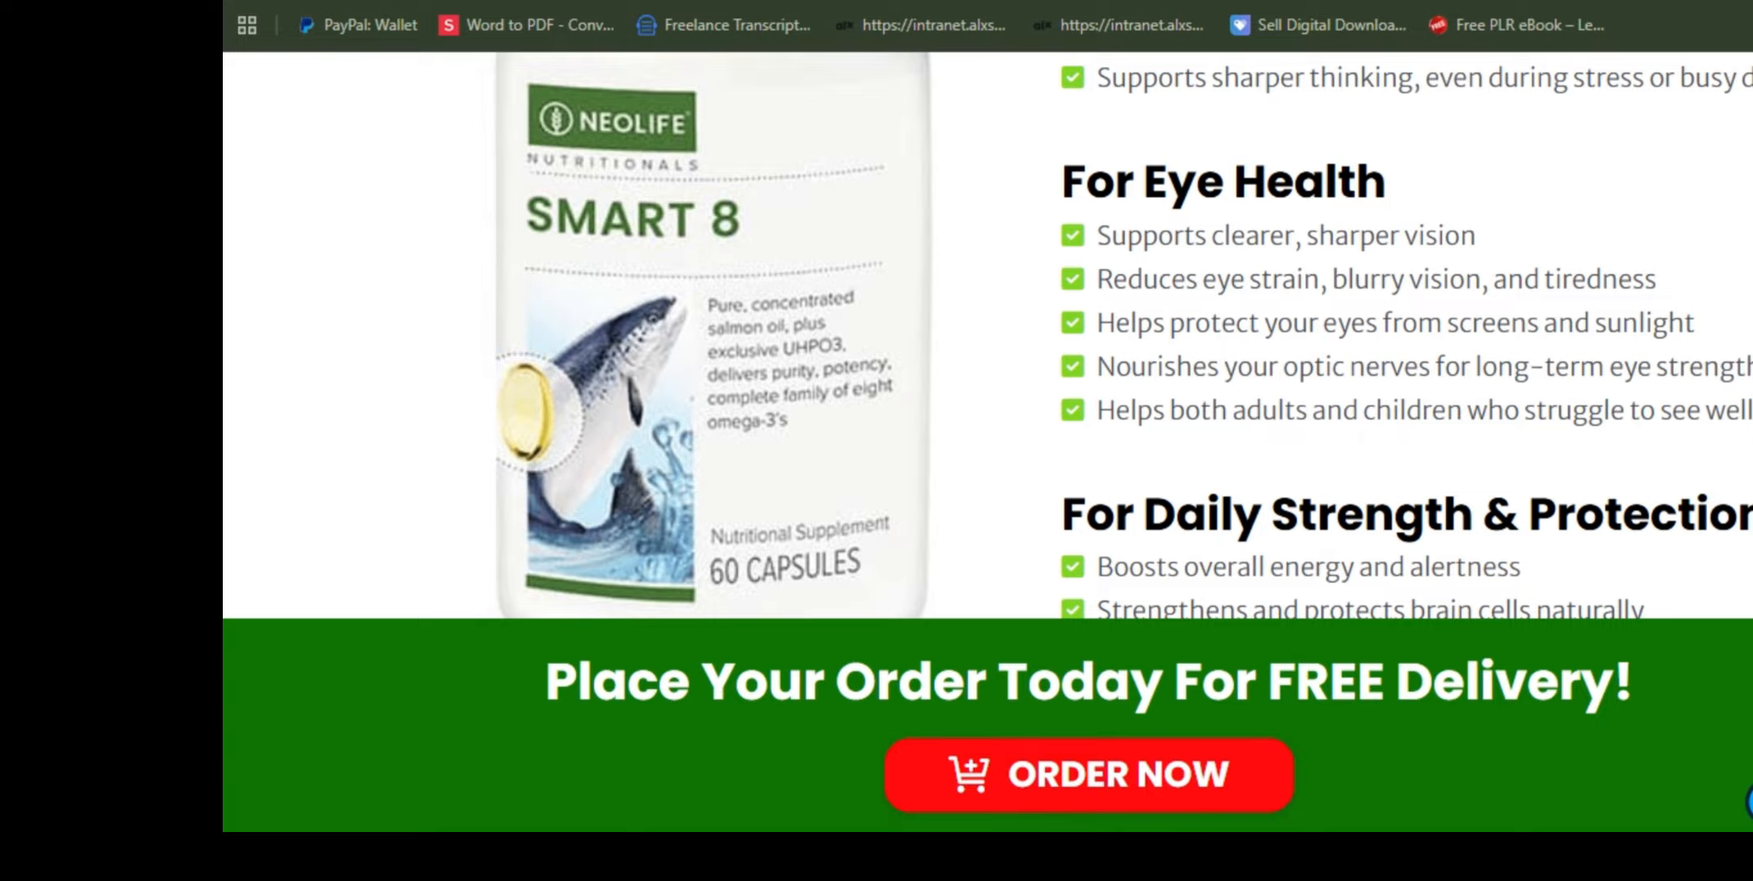
{"action": "key", "text": "ctrl+shift+c"}
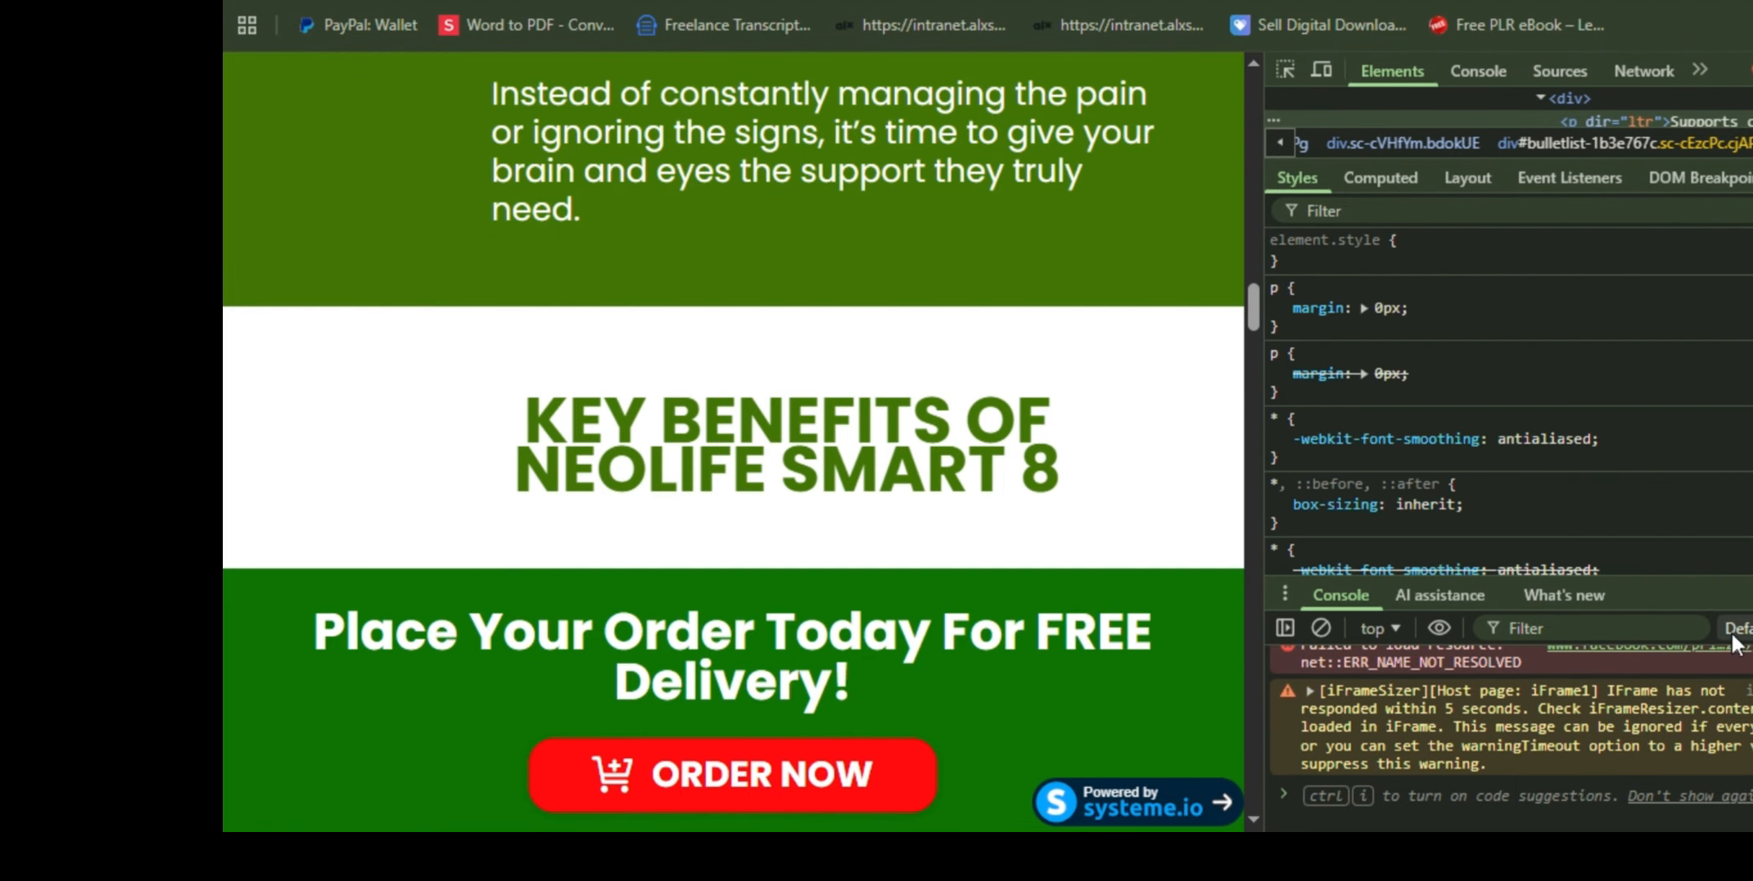
{"action": "left_click", "coordinate": [1751, 596]}
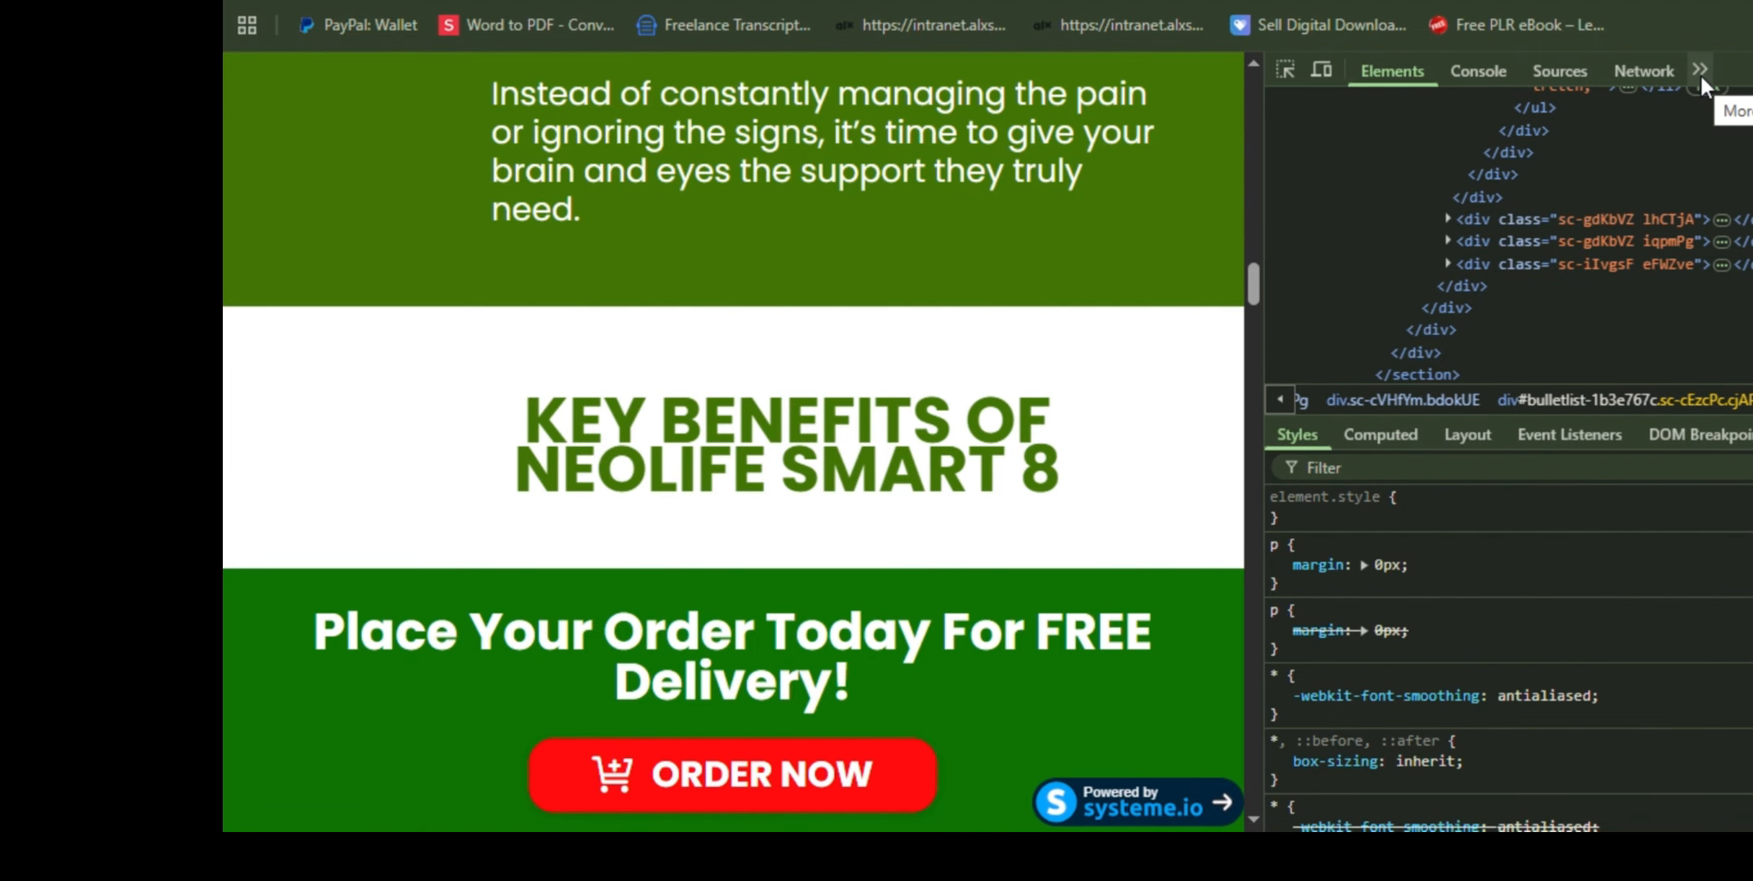
Step: Show the ResourcesSaver tool and enable beautifying JS, HTML and CSS code and including all assets by XHR requests
{"action": "left_click", "coordinate": [1699, 71]}
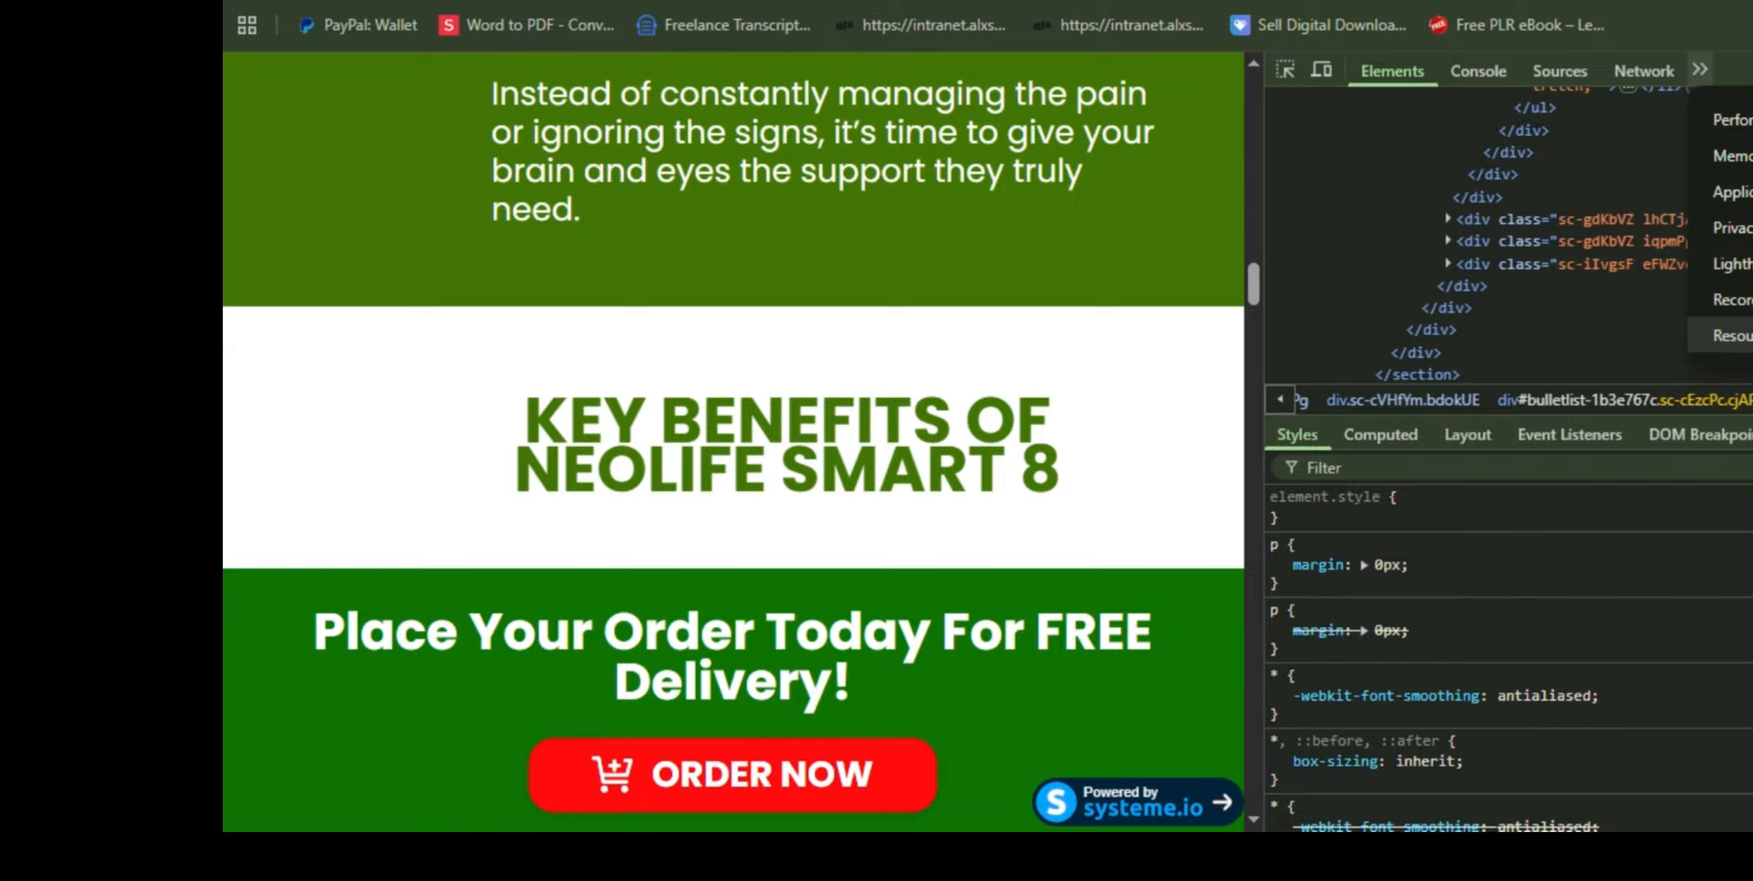
{"action": "left_click", "coordinate": [1732, 335]}
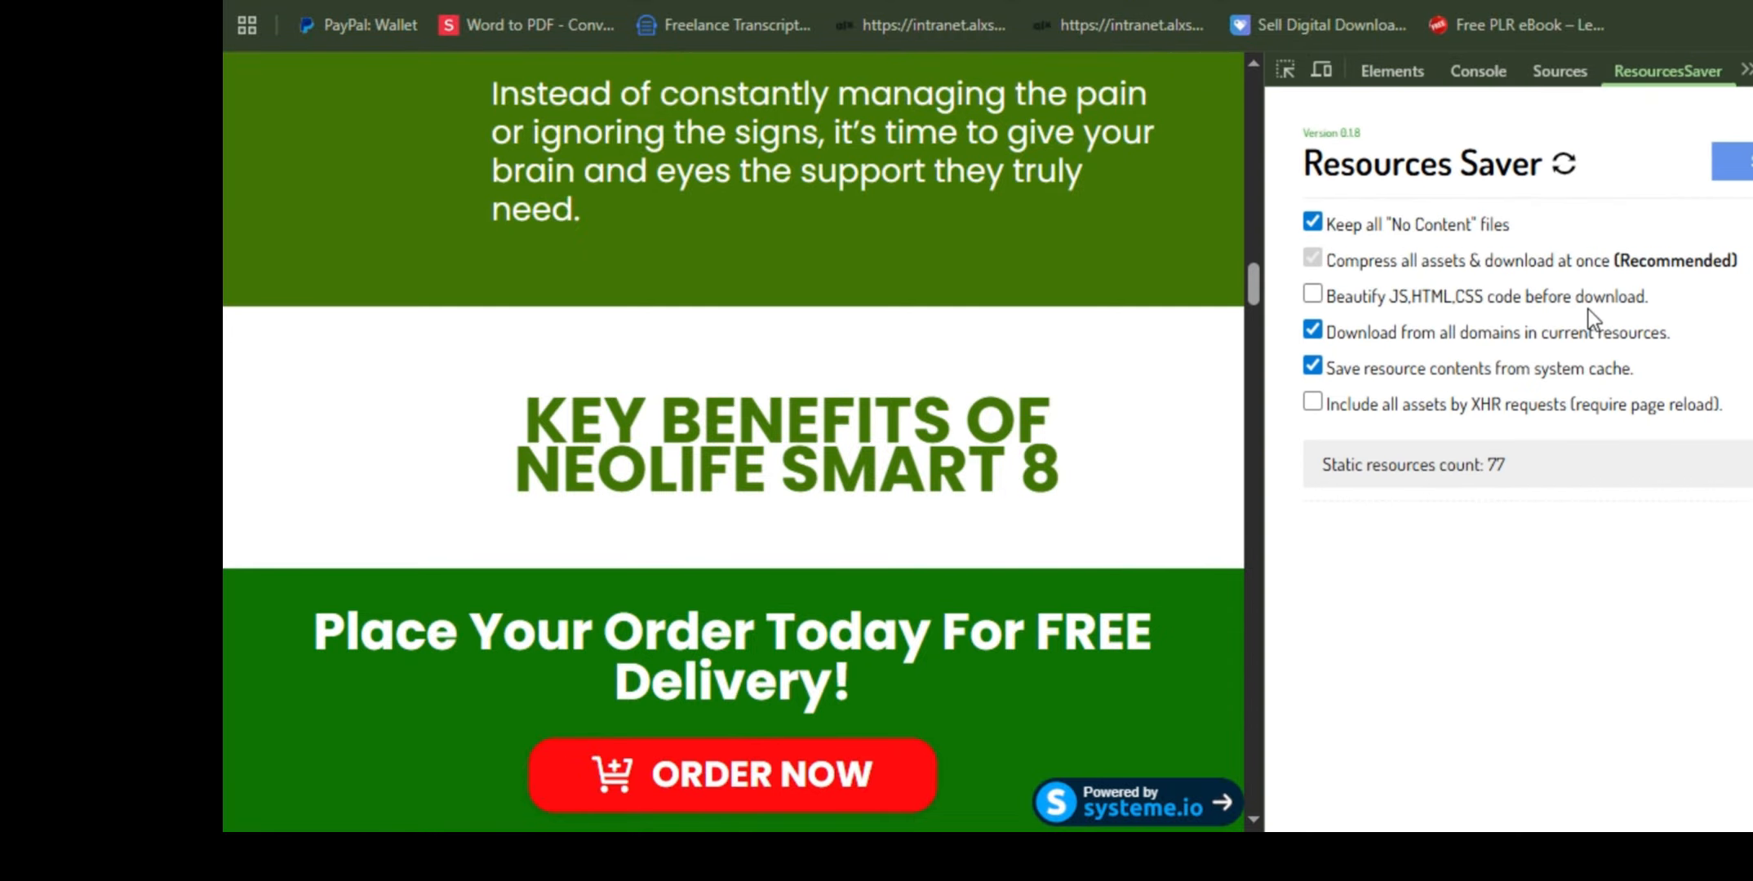
{"action": "left_click", "coordinate": [1314, 294]}
{"action": "left_click", "coordinate": [1309, 406]}
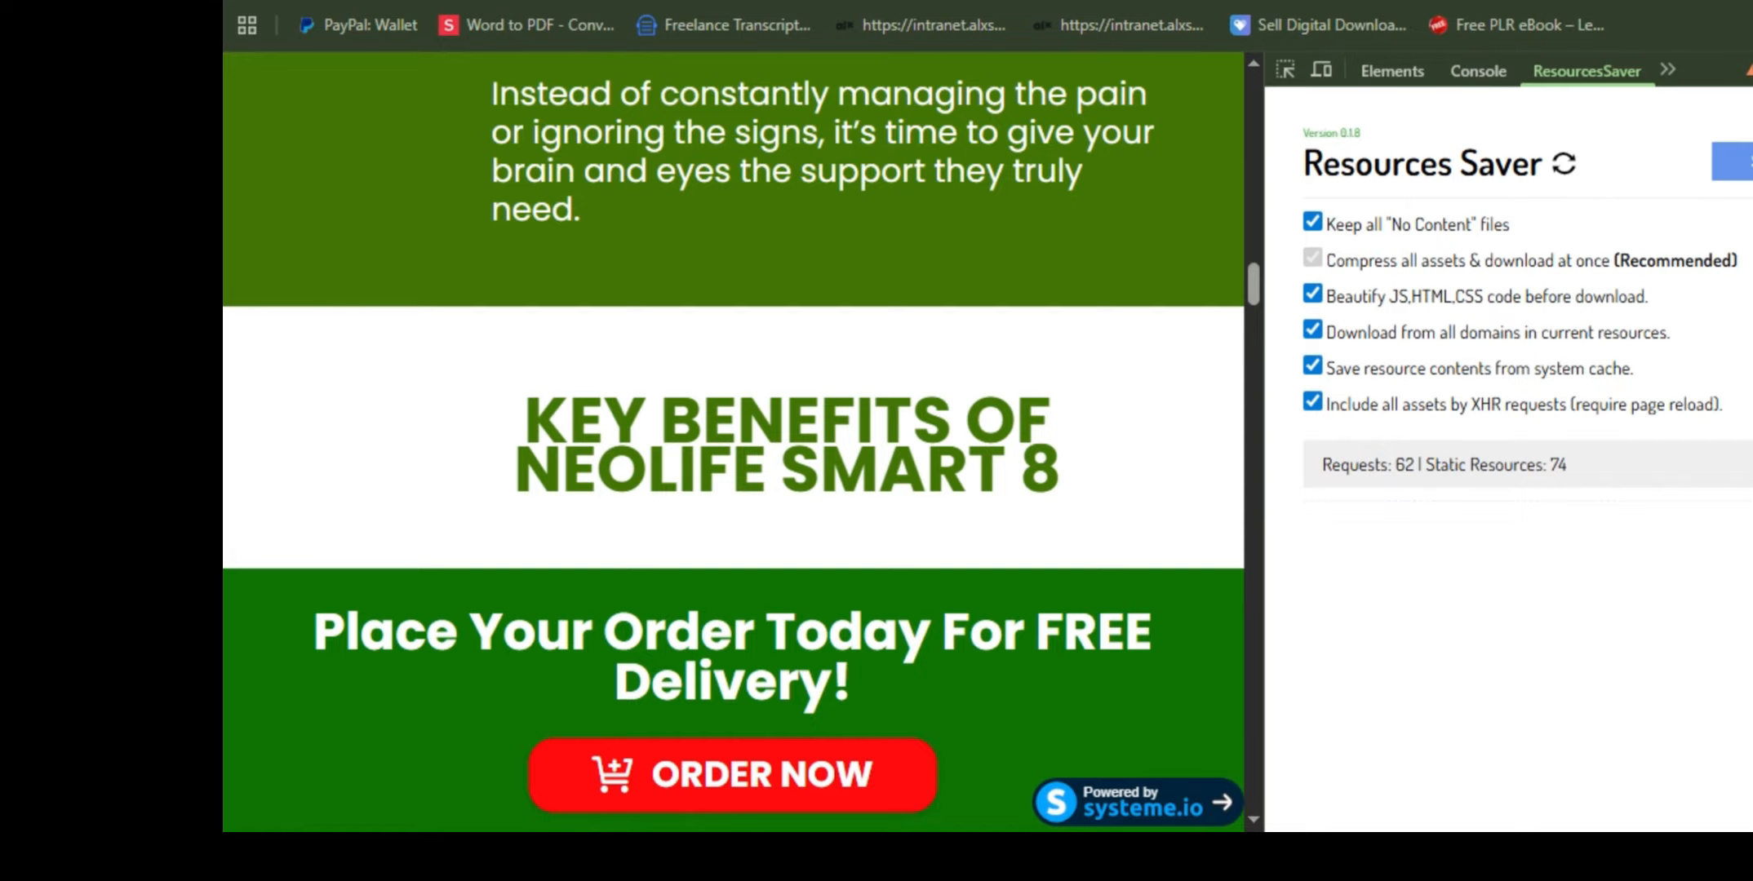
Step: View the list of installed browser extensions, including Save All Resources, and close it
{"action": "left_click", "coordinate": [1752, 1]}
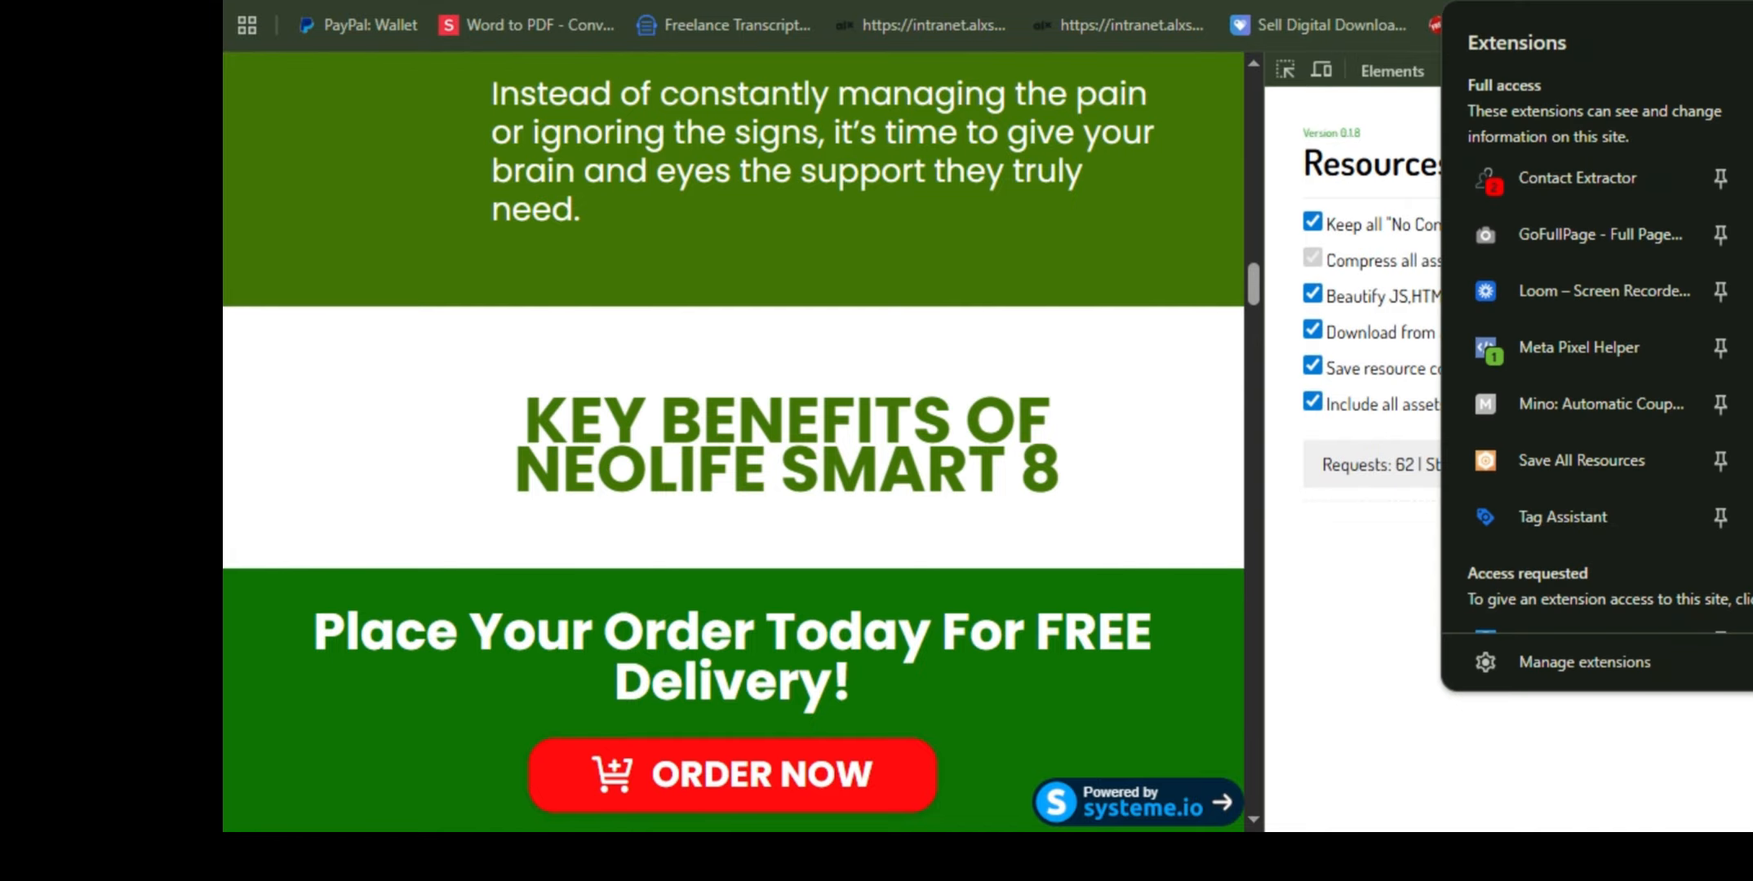
{"action": "left_click", "coordinate": [1144, 453]}
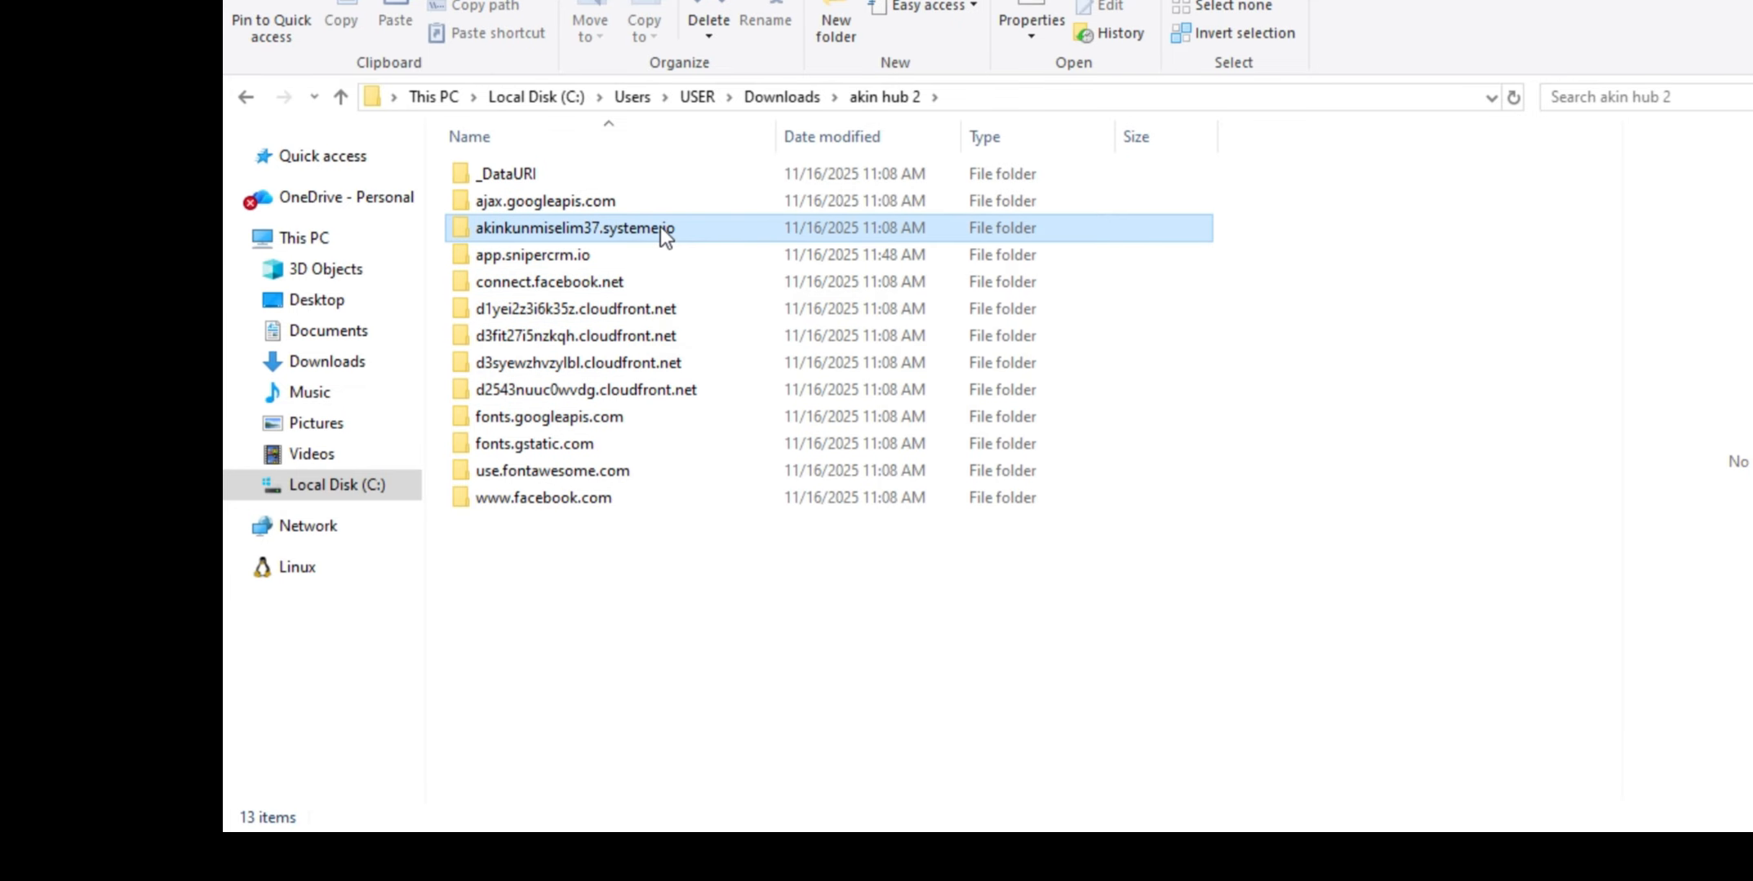
Step: Switch to File Explorer, open smart8 from the downloaded systeme.io folder, and review the saved sales page in the browser
{"action": "double_click", "coordinate": [660, 228]}
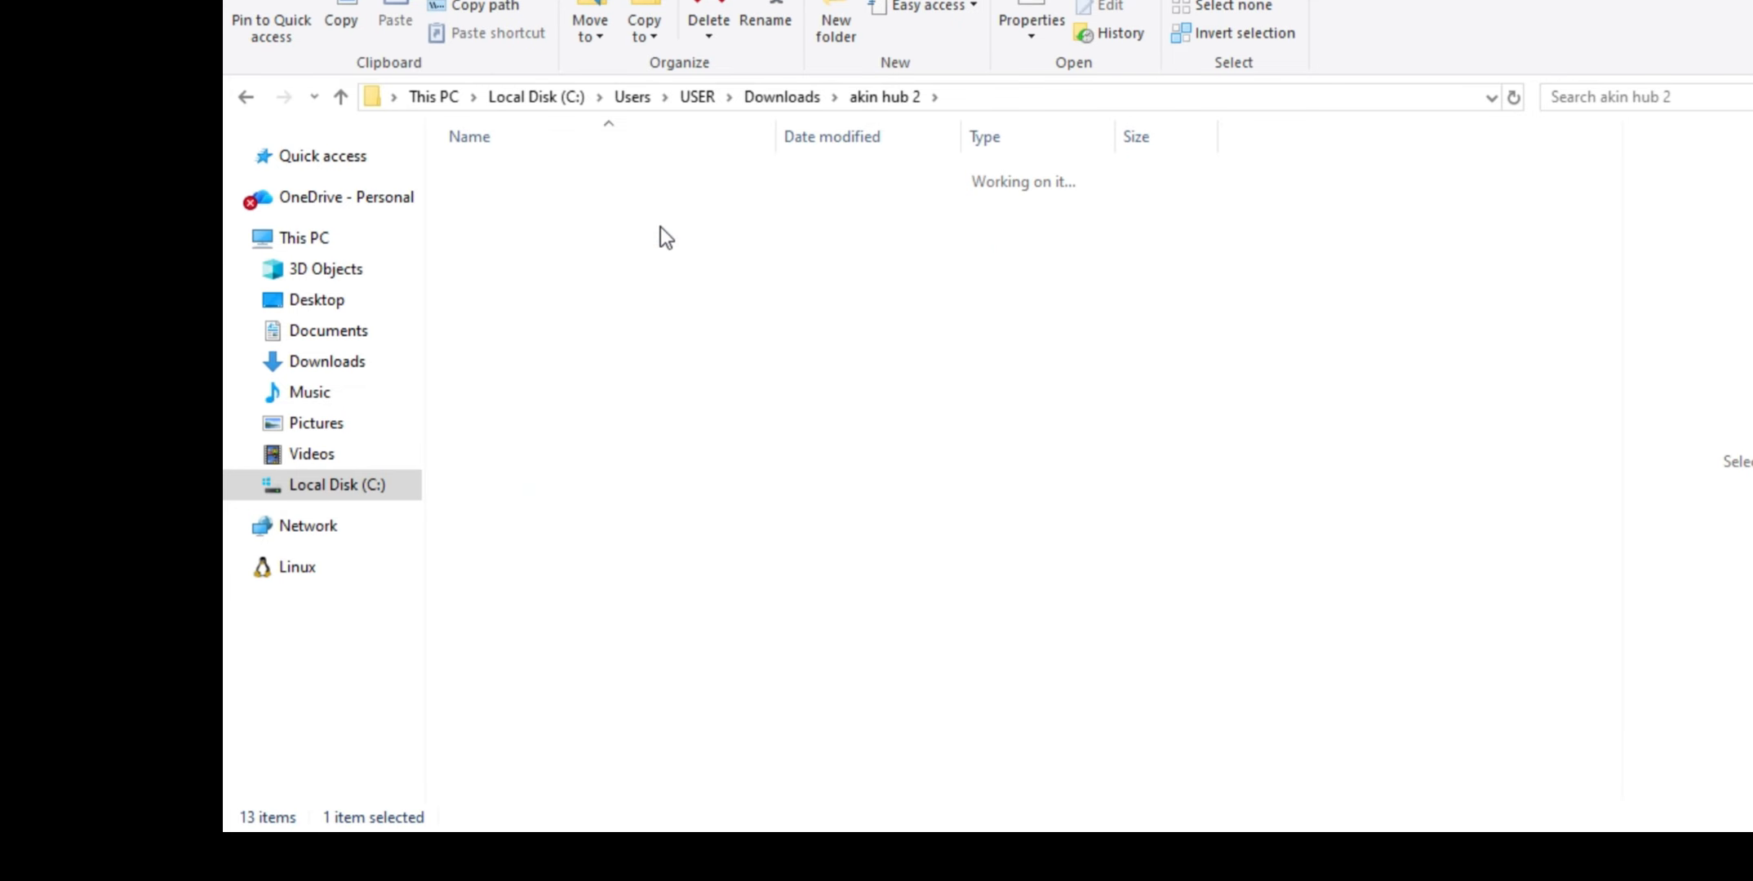
{"action": "left_click", "coordinate": [674, 179]}
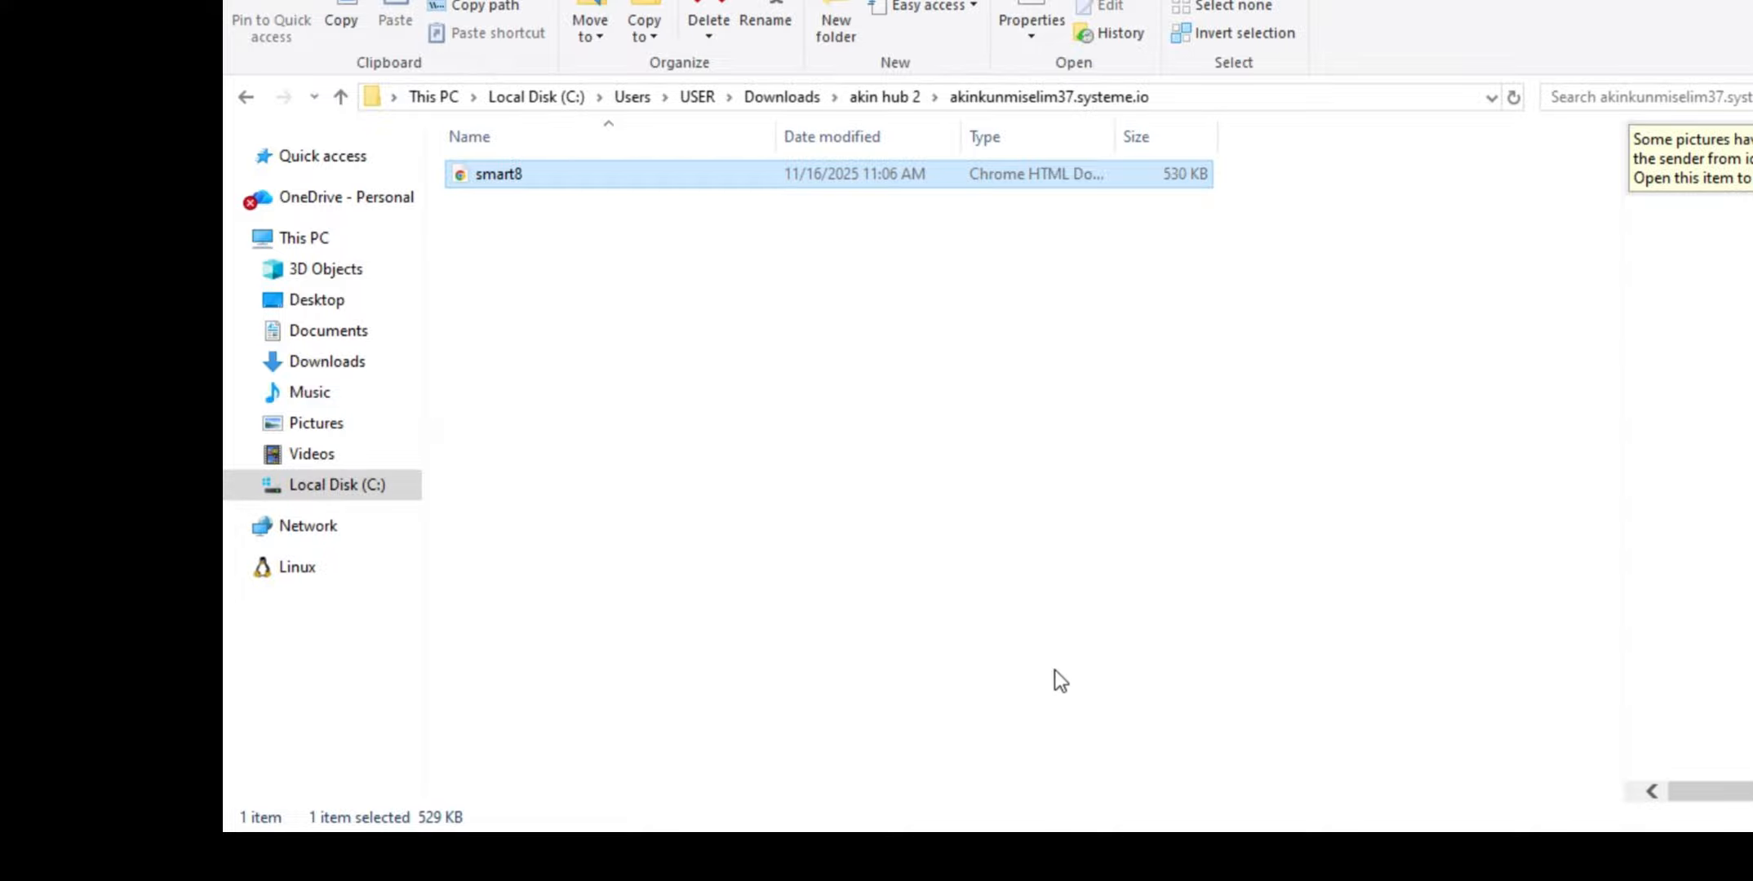
{"action": "left_click", "coordinate": [1032, 739]}
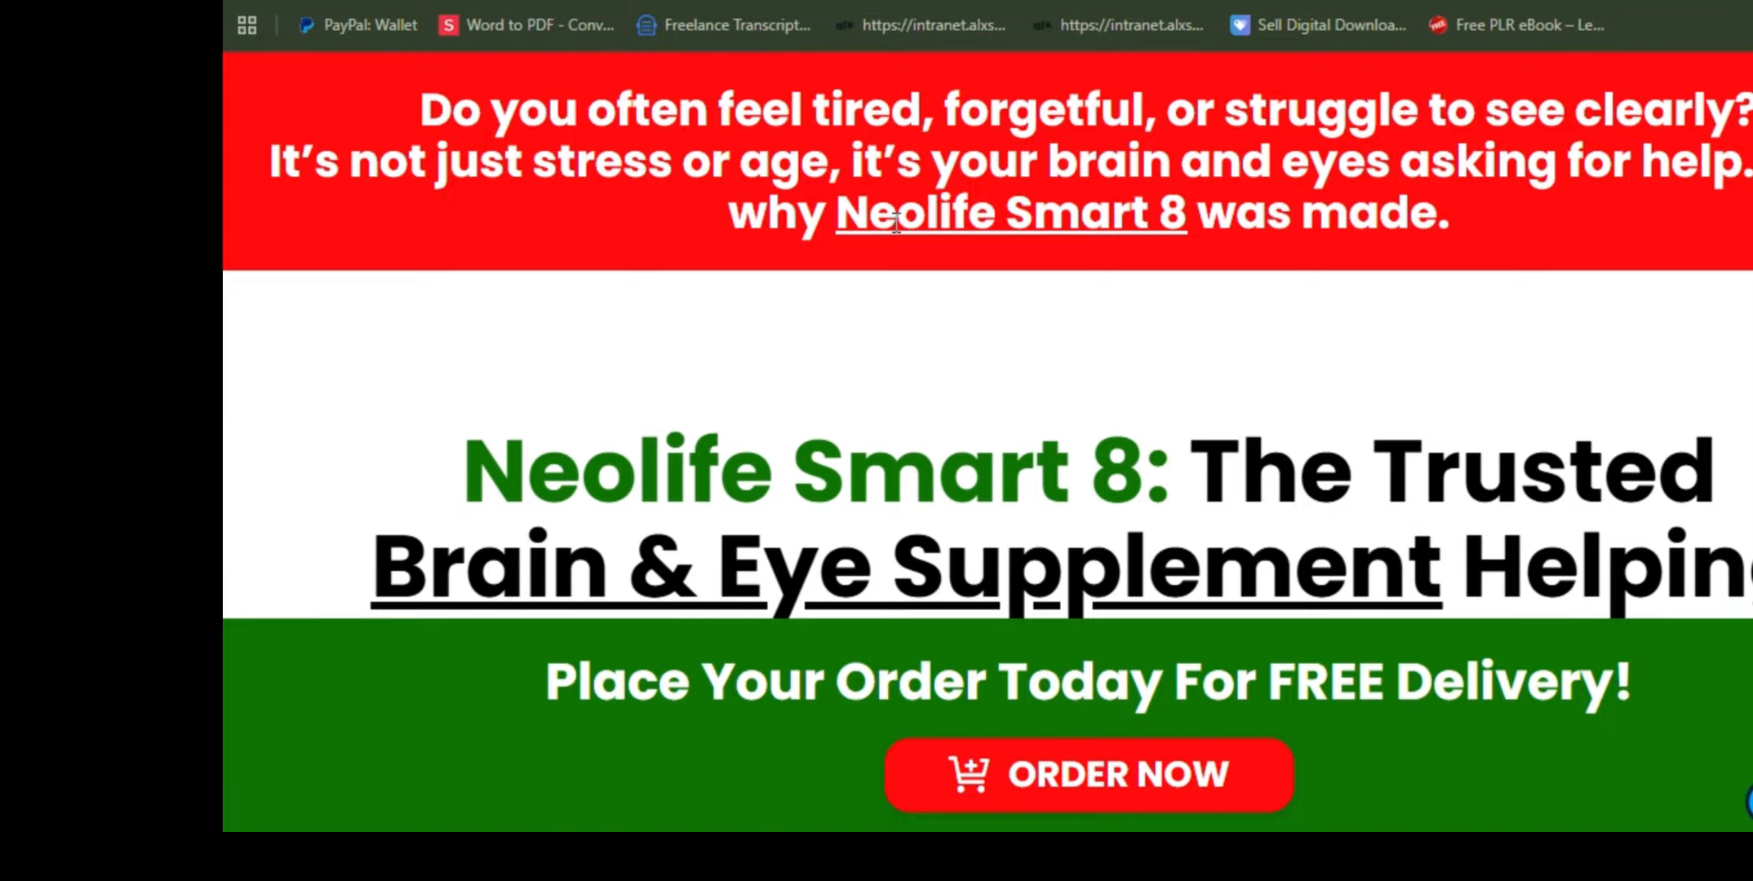
{"action": "scroll", "coordinate": [891, 231], "scroll_direction": "down", "scroll_amount": 15}
{"action": "scroll", "coordinate": [909, 320], "scroll_direction": "down", "scroll_amount": 20}
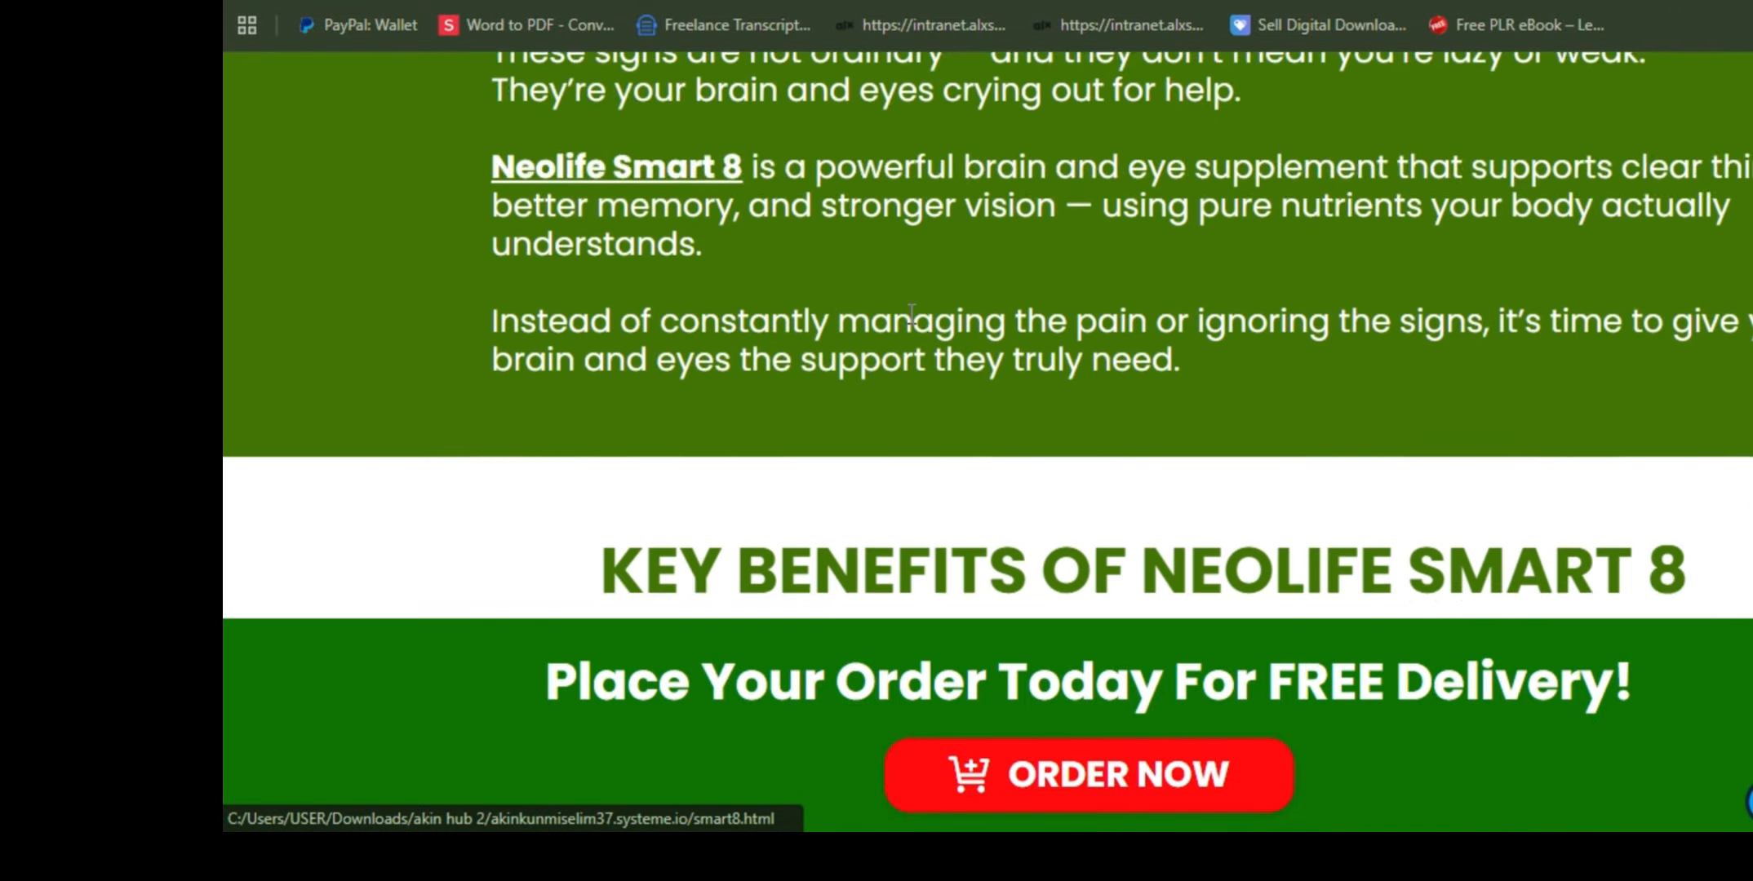
{"action": "scroll", "coordinate": [910, 316], "scroll_direction": "up", "scroll_amount": 20}
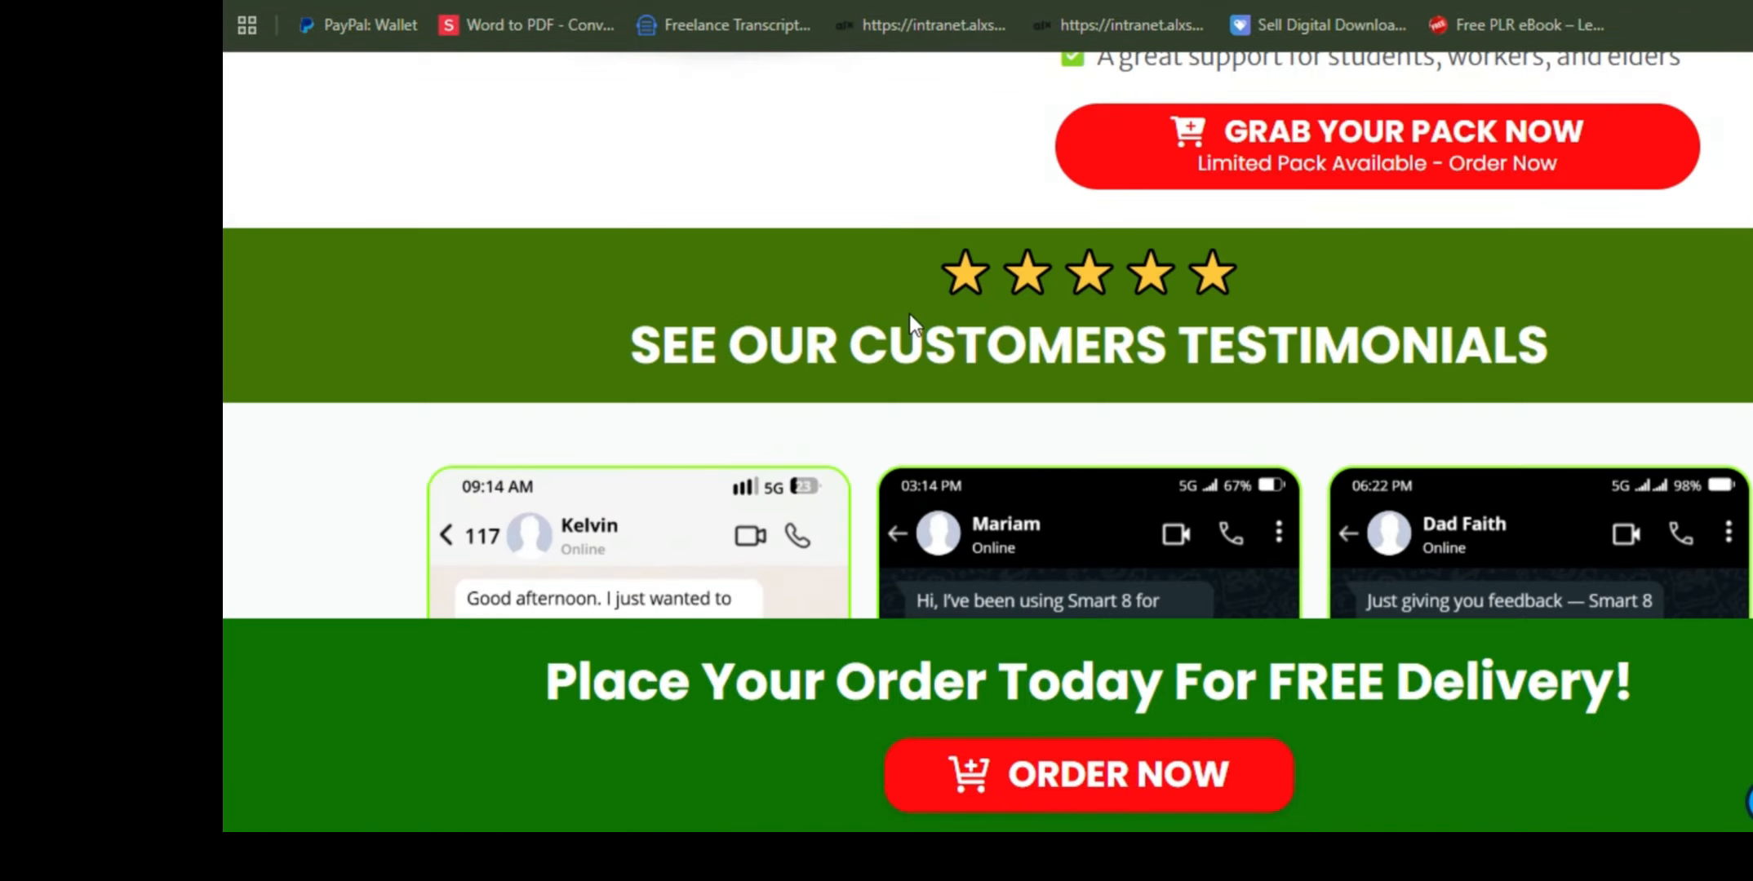
{"action": "scroll", "coordinate": [910, 318], "scroll_direction": "up", "scroll_amount": 10}
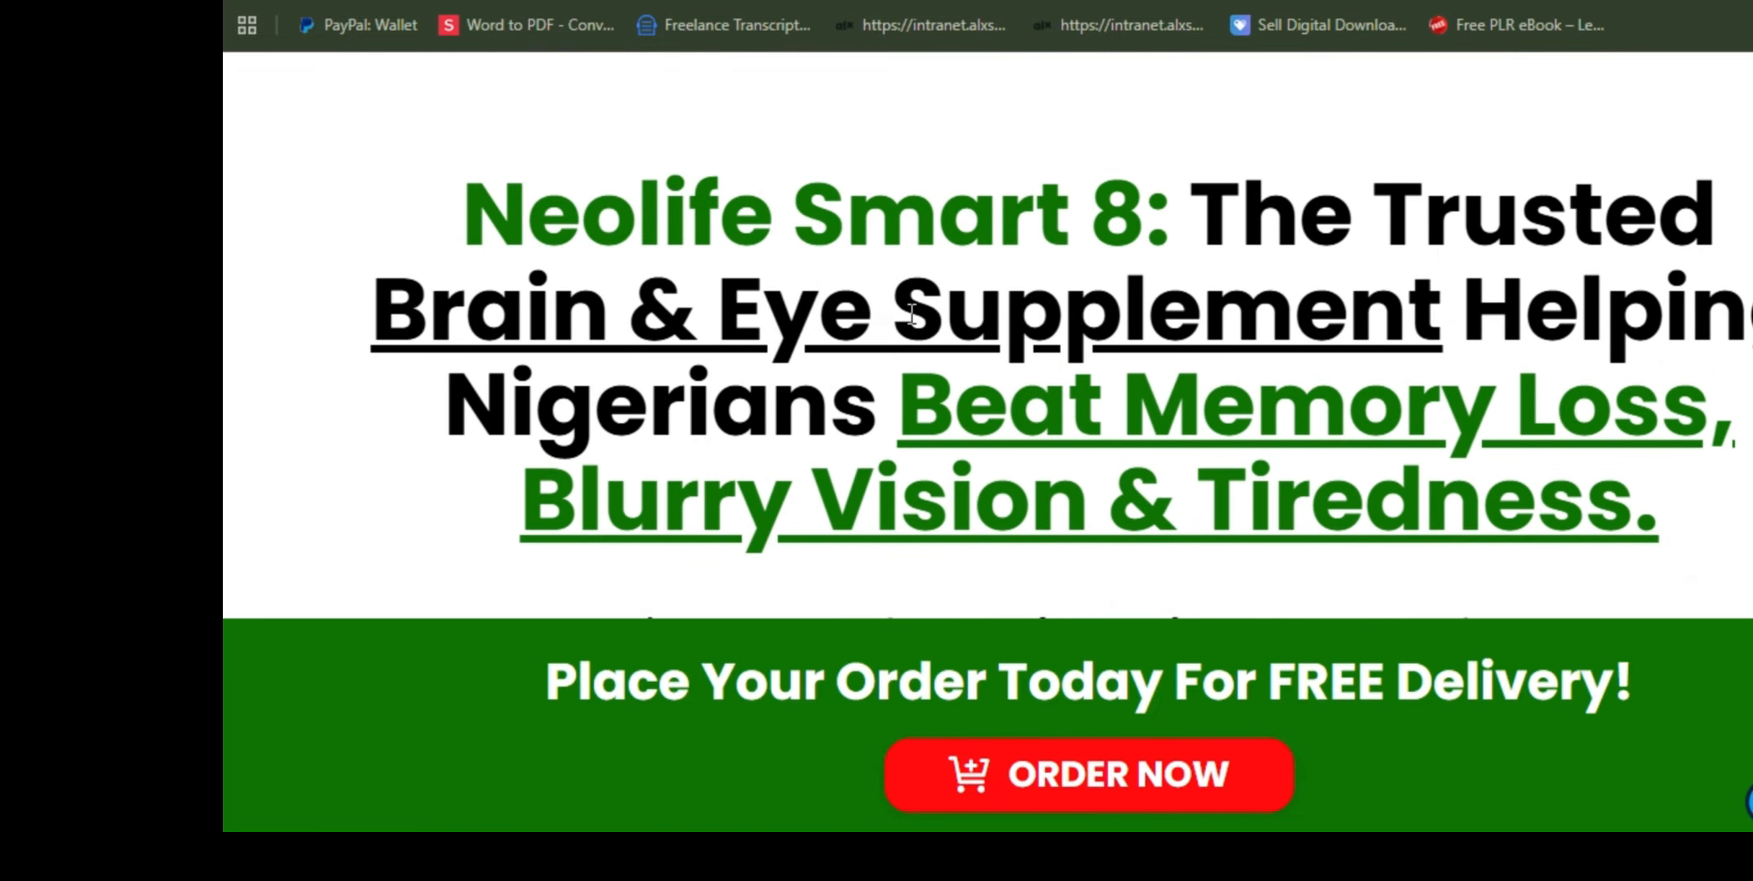
{"action": "scroll", "coordinate": [963, 268], "scroll_direction": "up", "scroll_amount": 3}
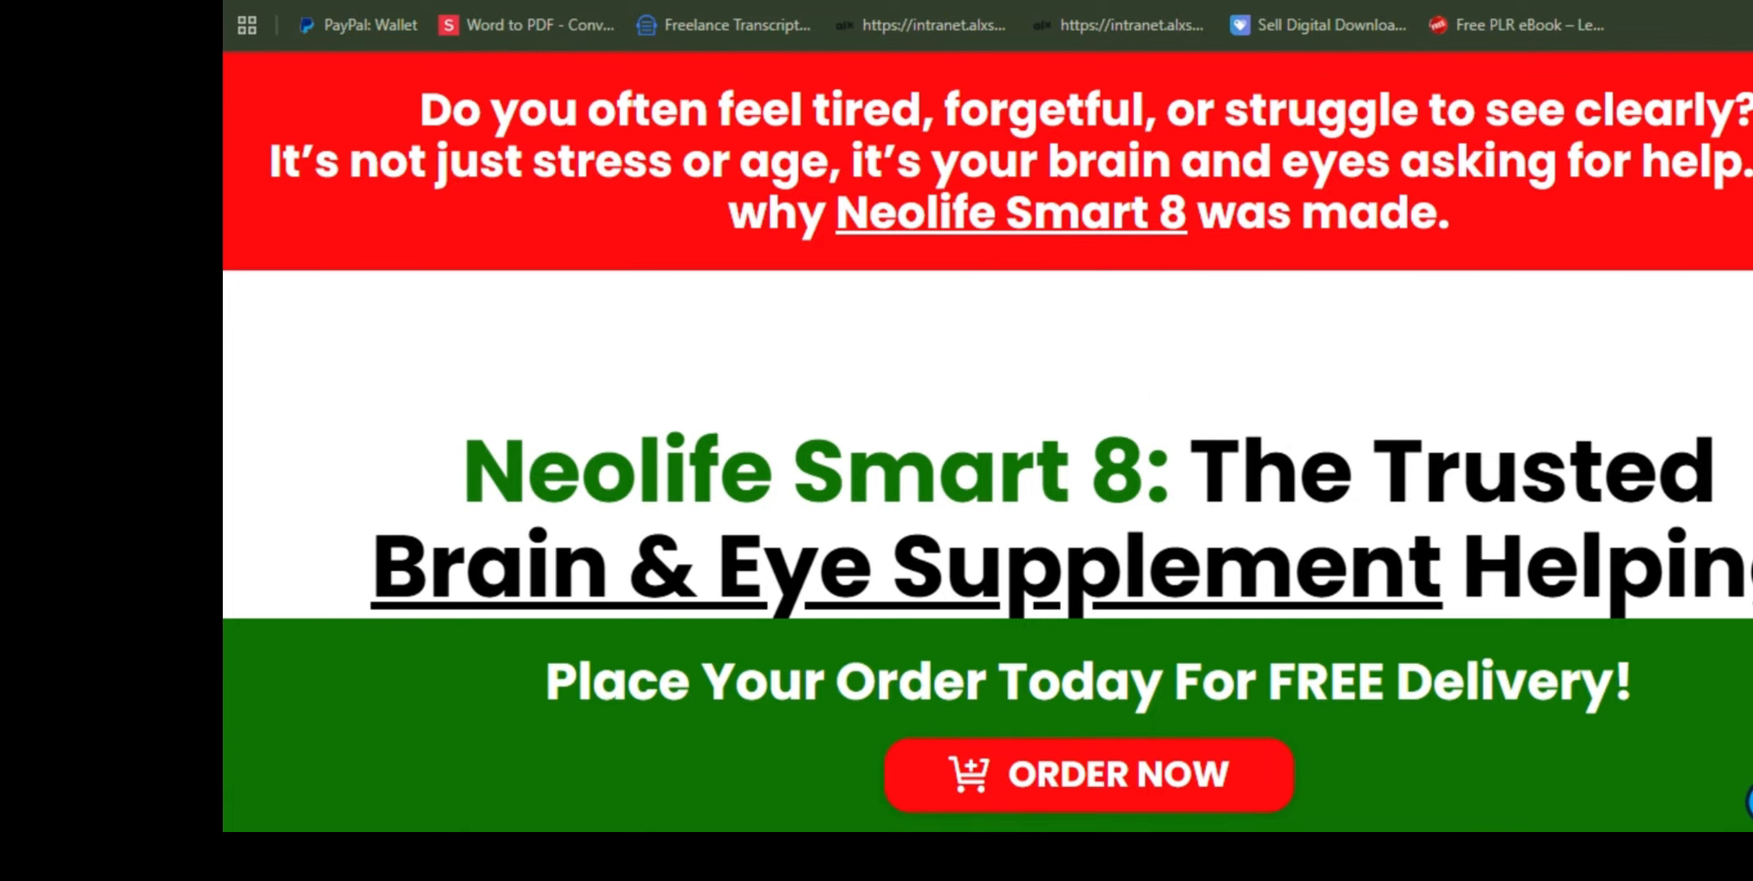
Step: Return to File Explorer and open the smart8 file in Visual Studio Code, allowing the untrusted file in the workspace
{"action": "left_click", "coordinate": [1083, 747]}
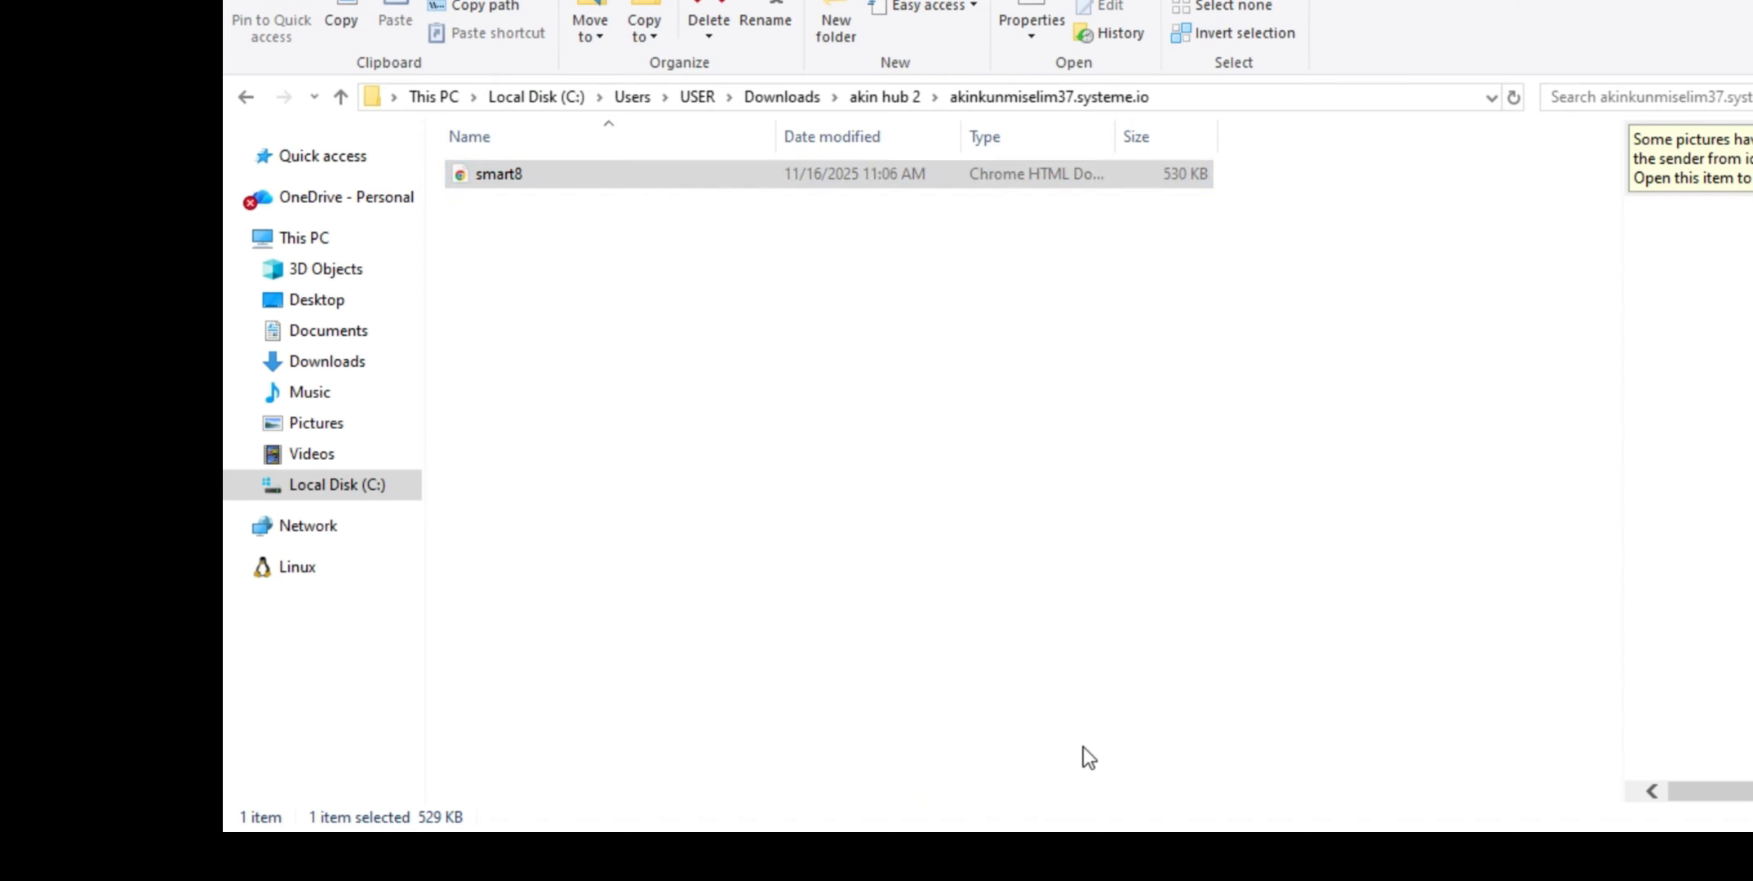
{"action": "right_click", "coordinate": [739, 182]}
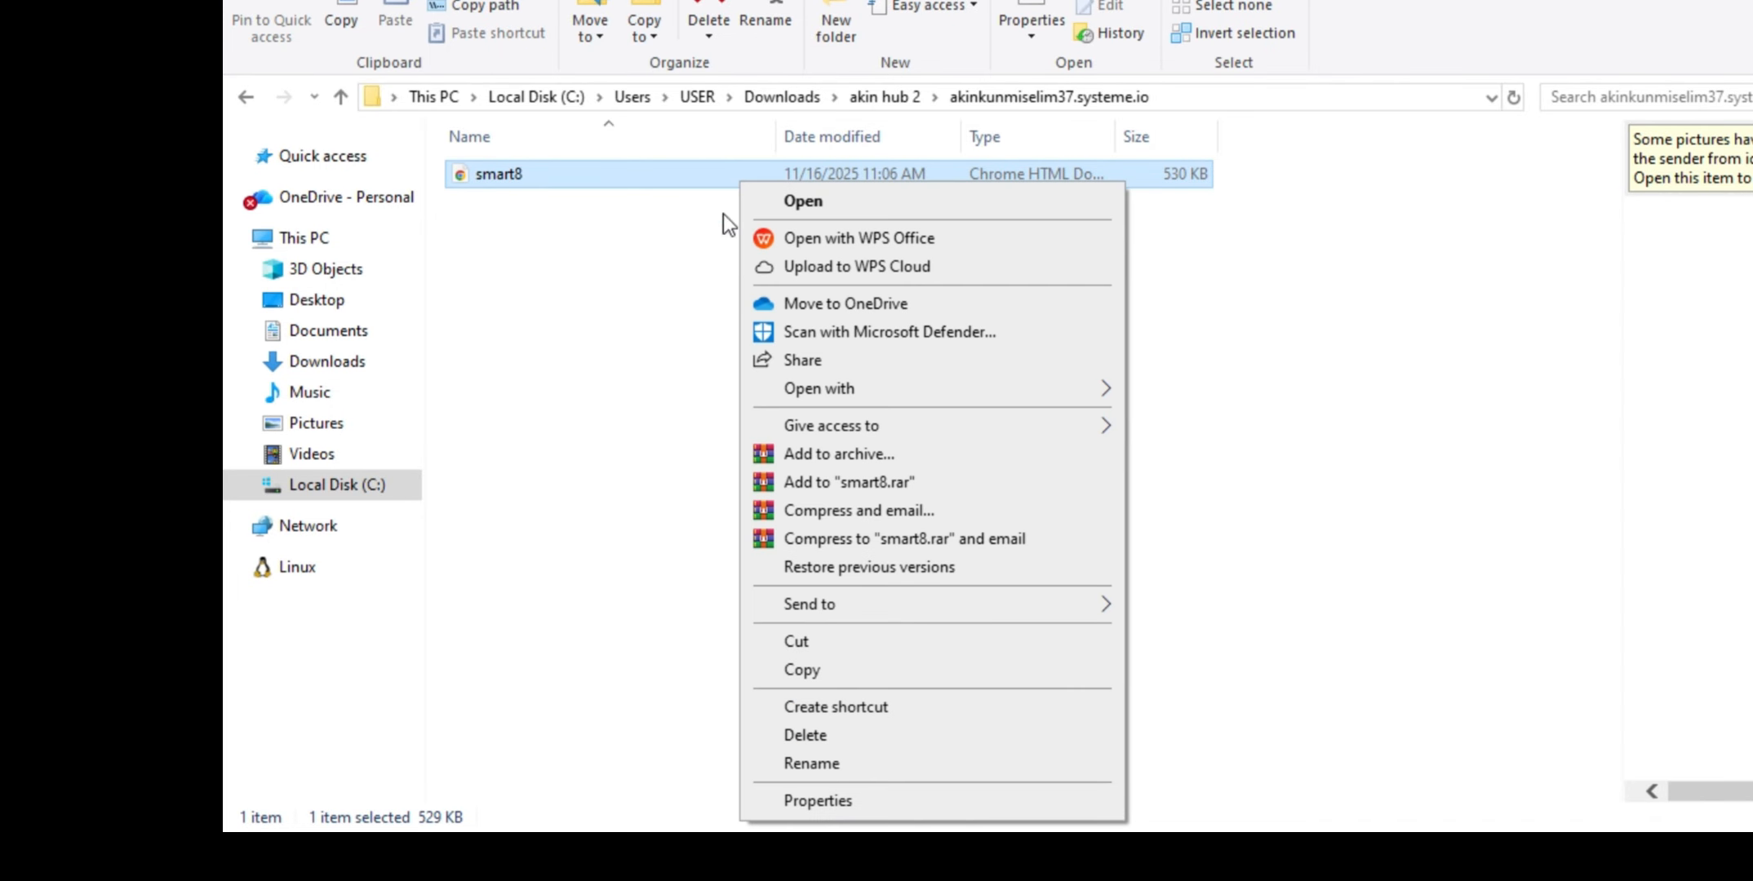
{"action": "mouse_move", "coordinate": [1055, 378]}
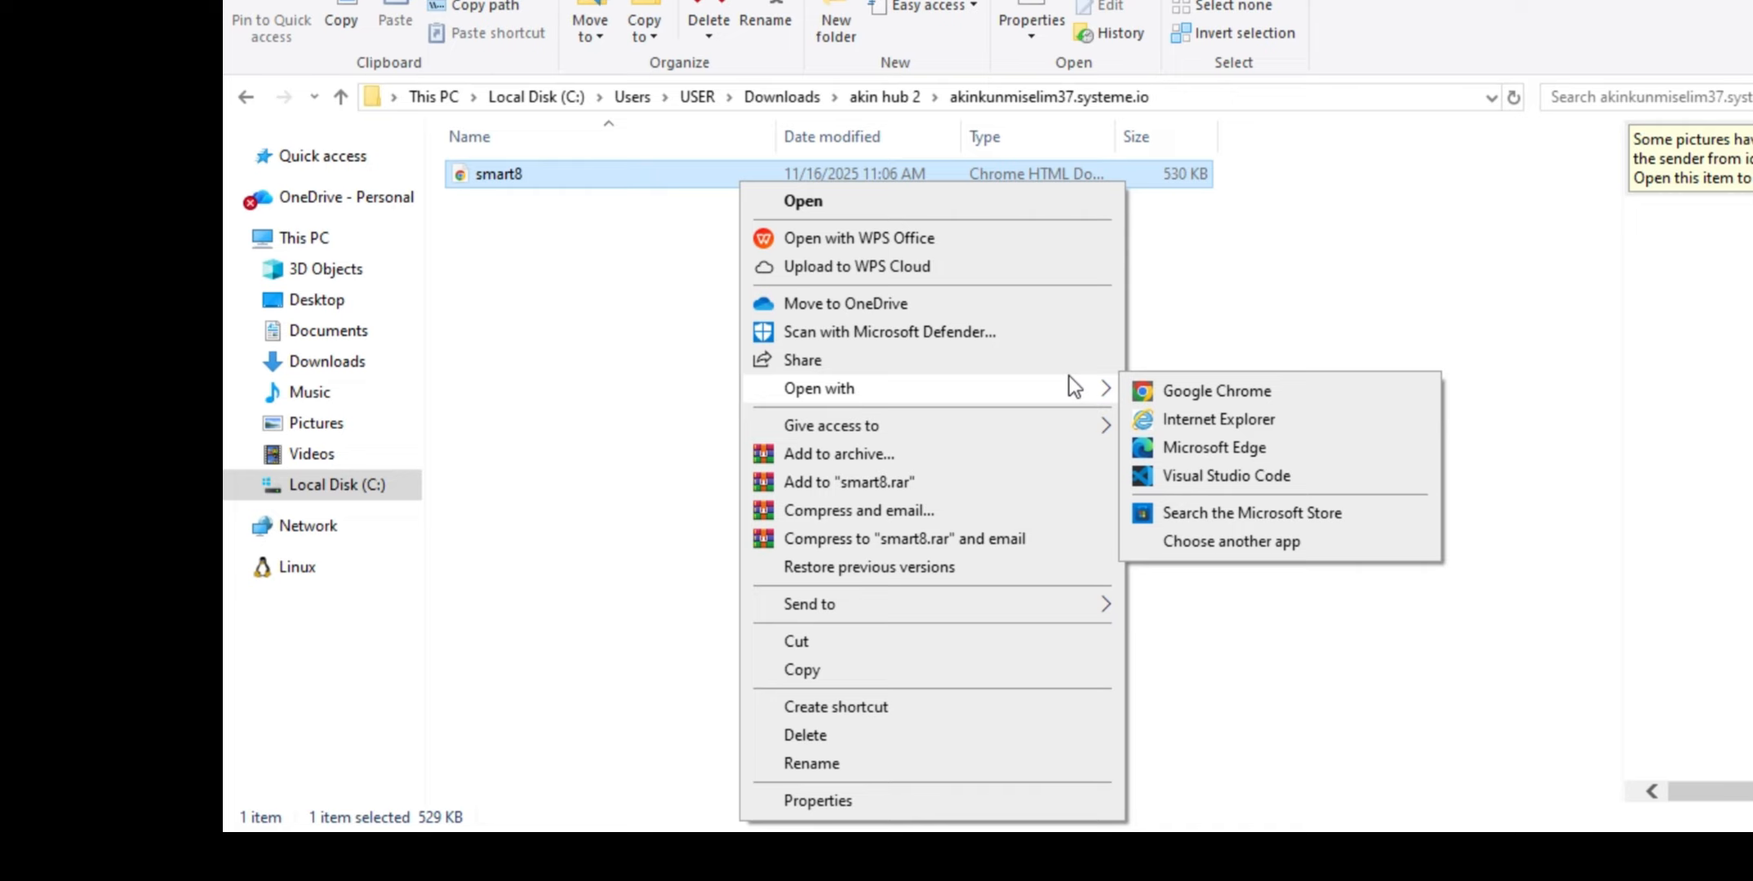
{"action": "left_click", "coordinate": [1243, 477]}
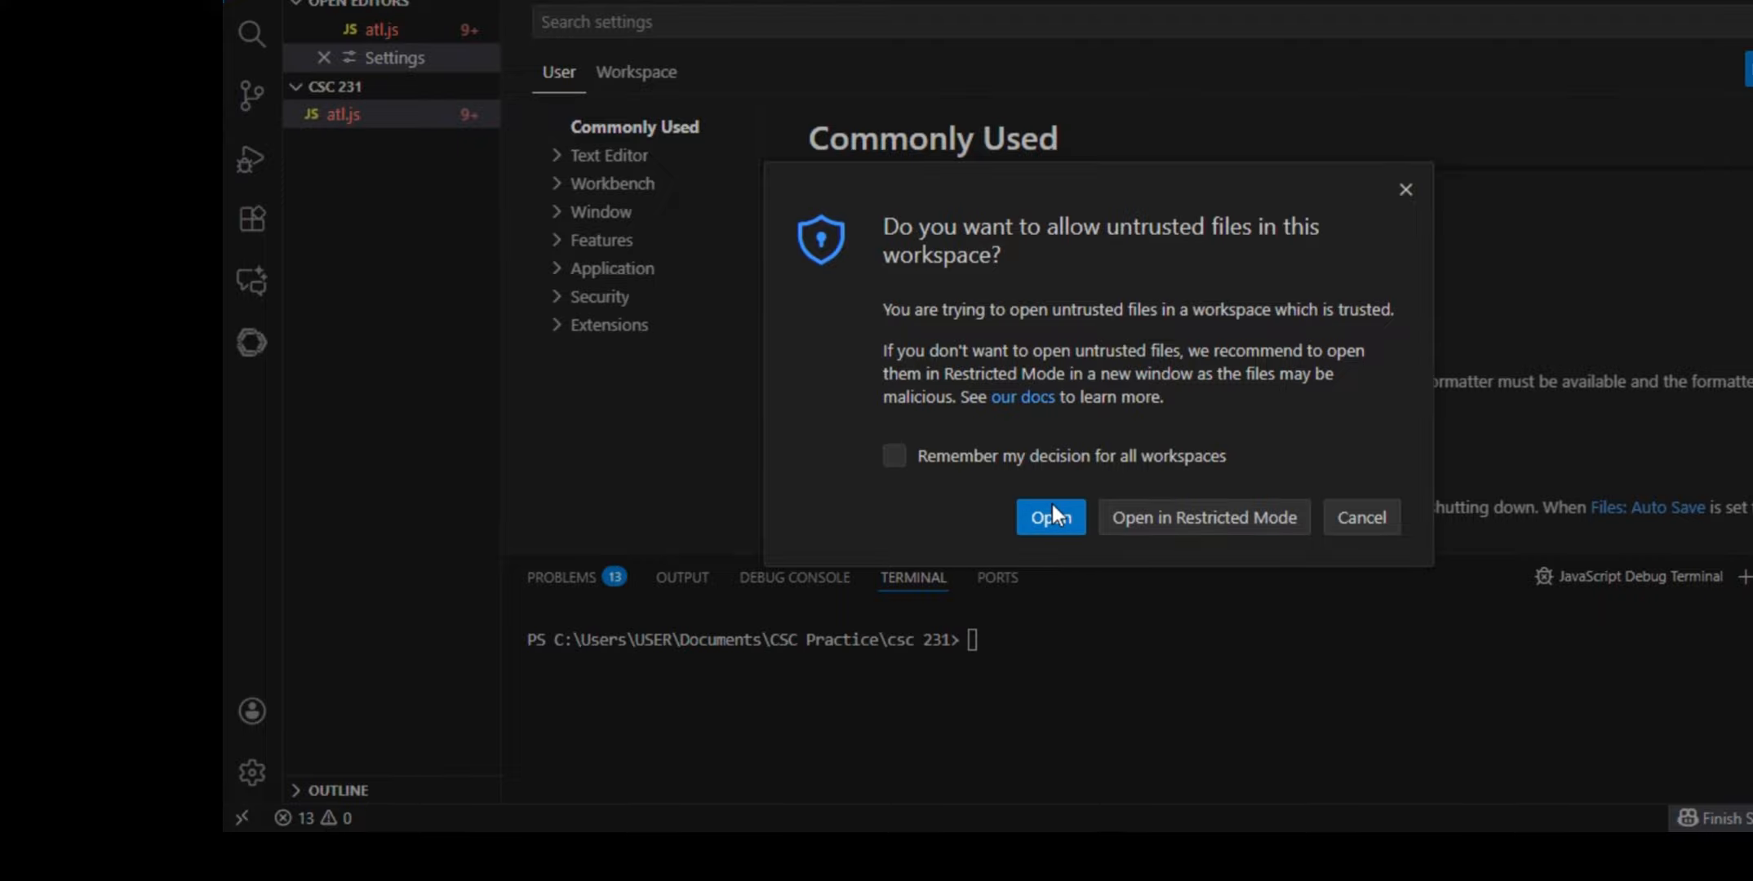
{"action": "left_click", "coordinate": [1053, 514]}
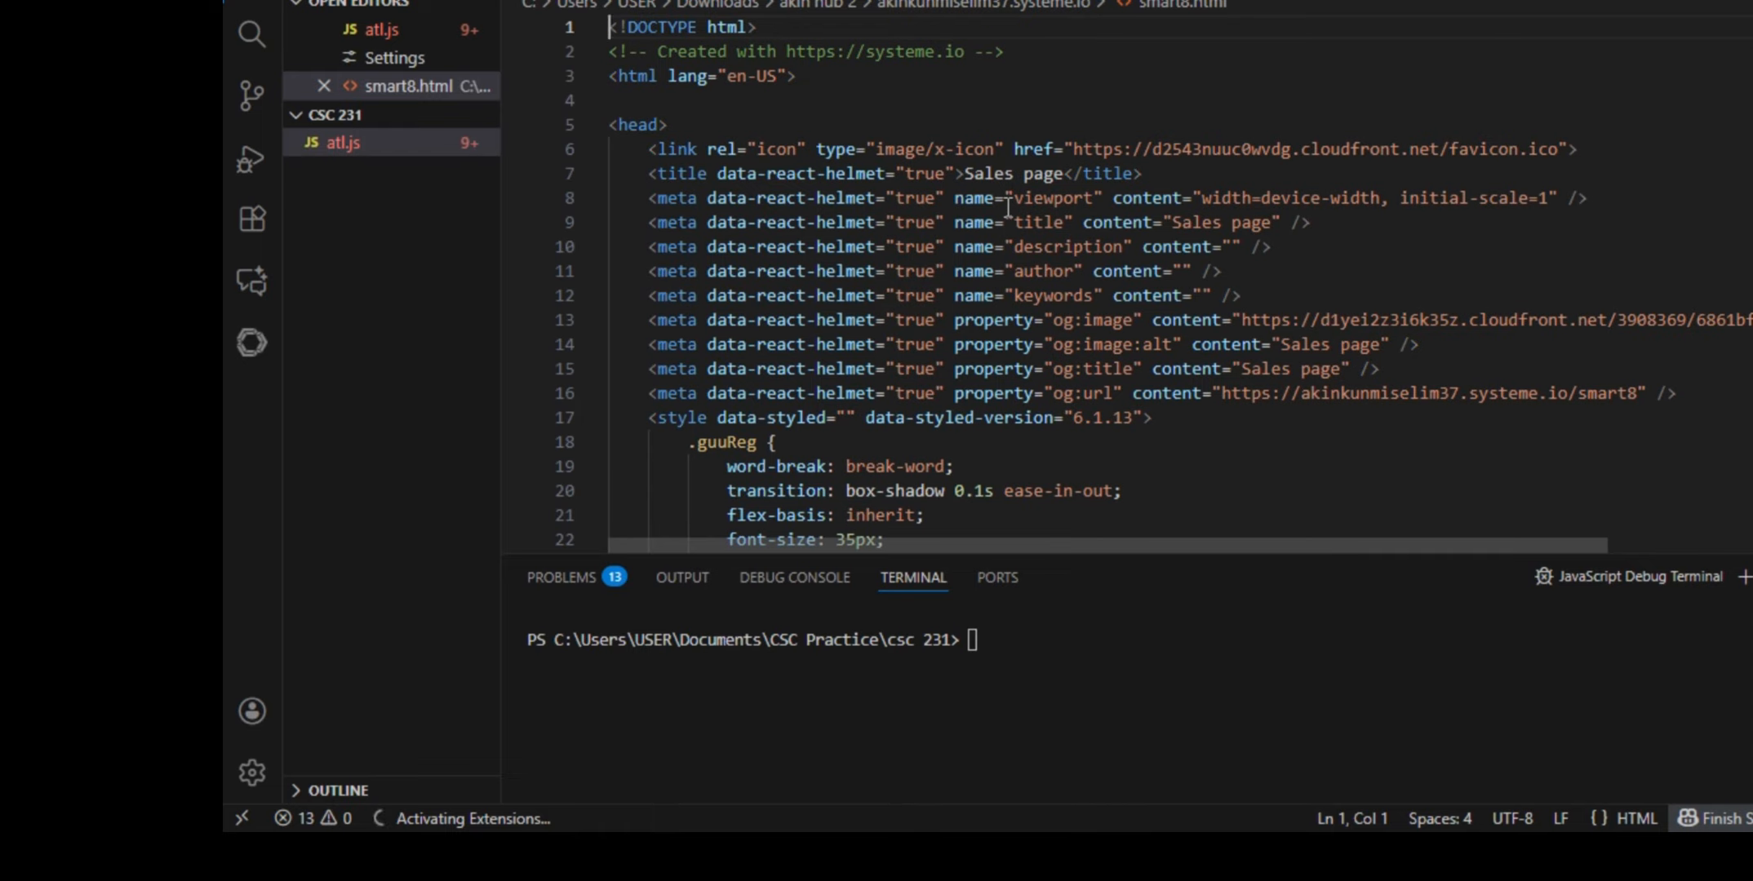
Step: Look through the head tags and CSS rules of smart8.html and select the file's entire code
{"action": "scroll", "coordinate": [891, 307], "scroll_direction": "down", "scroll_amount": 4}
{"action": "scroll", "coordinate": [891, 307], "scroll_direction": "down", "scroll_amount": 7}
{"action": "scroll", "coordinate": [891, 307], "scroll_direction": "up", "scroll_amount": 3}
{"action": "left_click", "coordinate": [810, 245]}
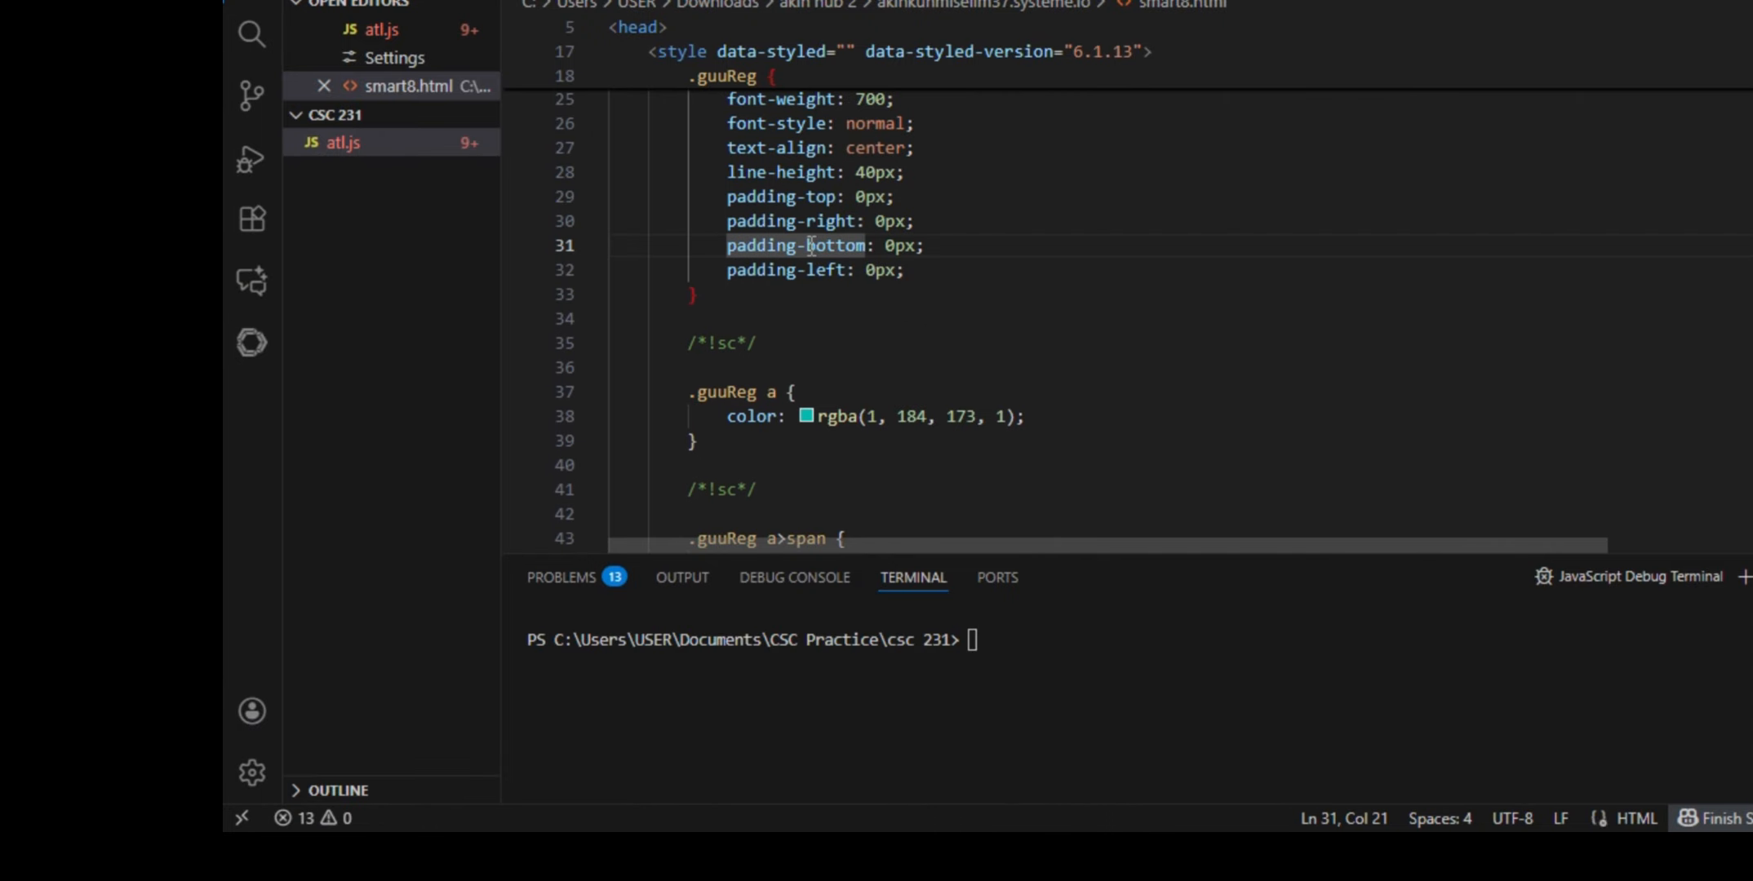
{"action": "left_click", "coordinate": [826, 301]}
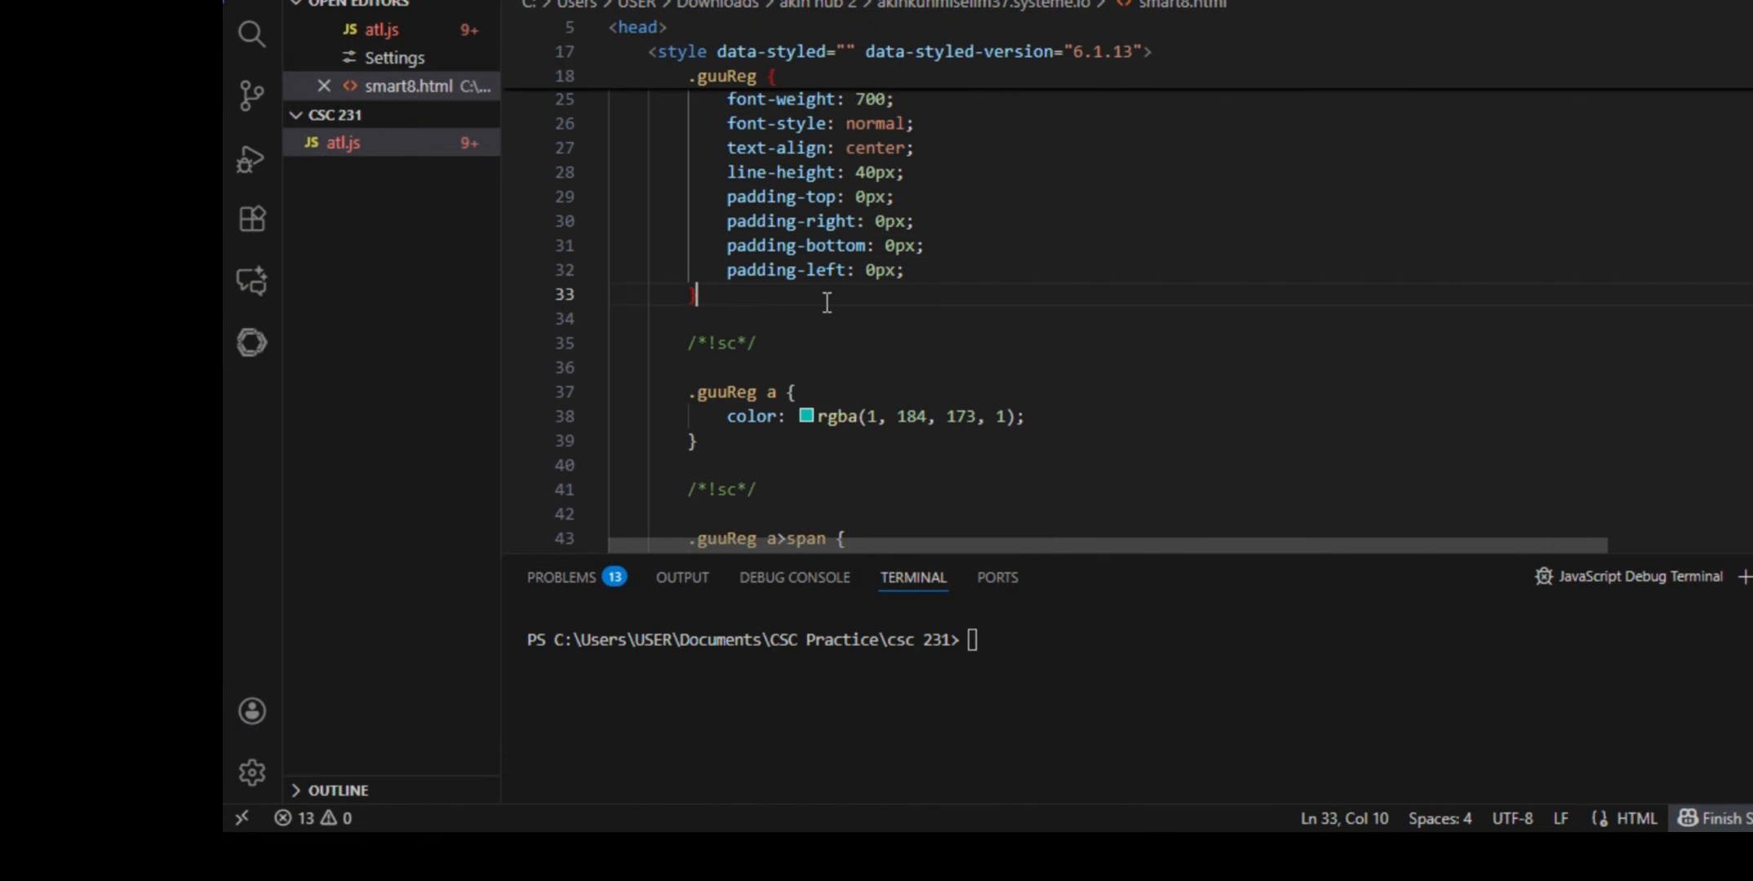
{"action": "scroll", "coordinate": [1060, 290], "scroll_direction": "up", "scroll_amount": 8}
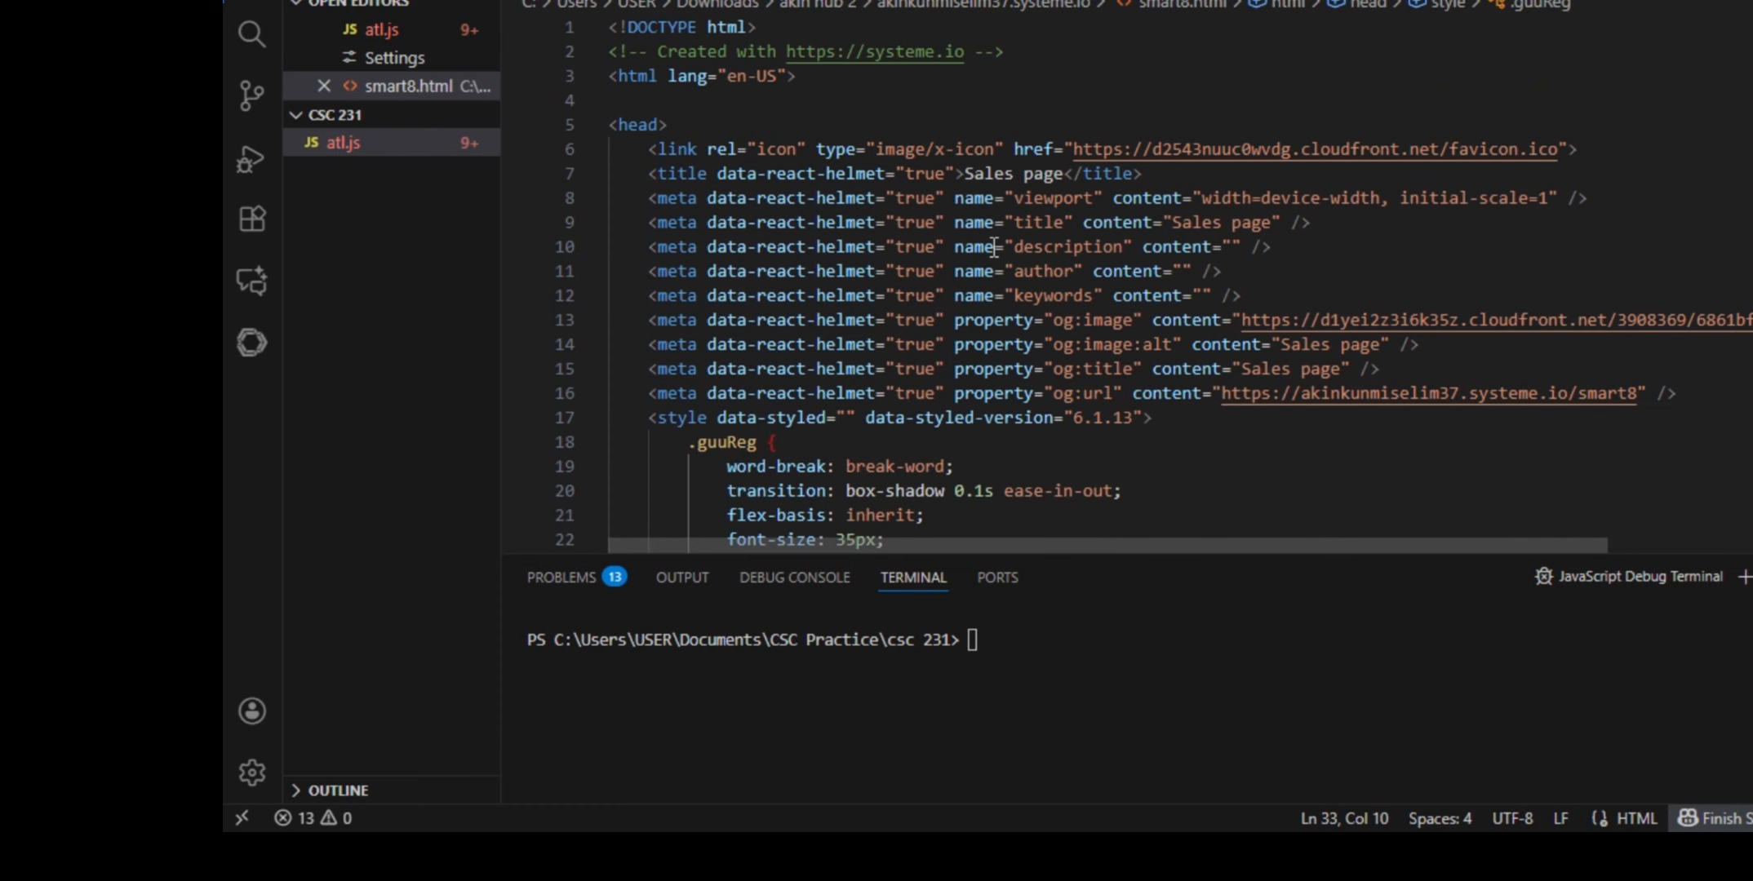
{"action": "scroll", "coordinate": [993, 330], "scroll_direction": "down", "scroll_amount": 20}
{"action": "scroll", "coordinate": [983, 345], "scroll_direction": "down", "scroll_amount": 8}
{"action": "scroll", "coordinate": [984, 345], "scroll_direction": "up", "scroll_amount": 7}
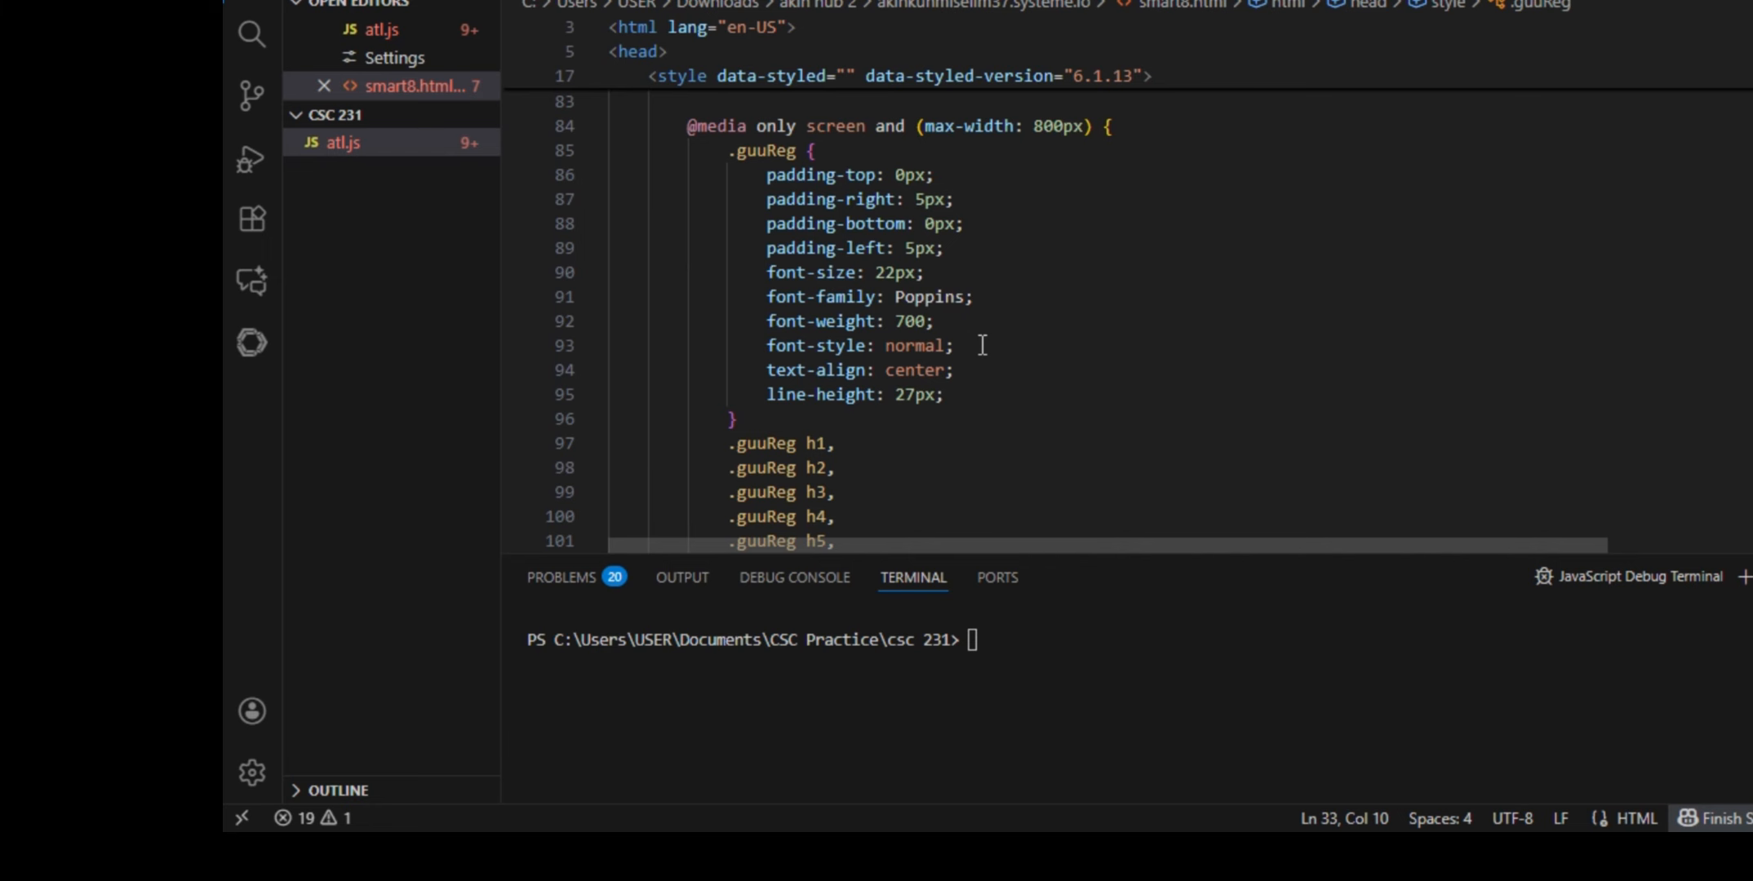
{"action": "key", "text": "ctrl+a"}
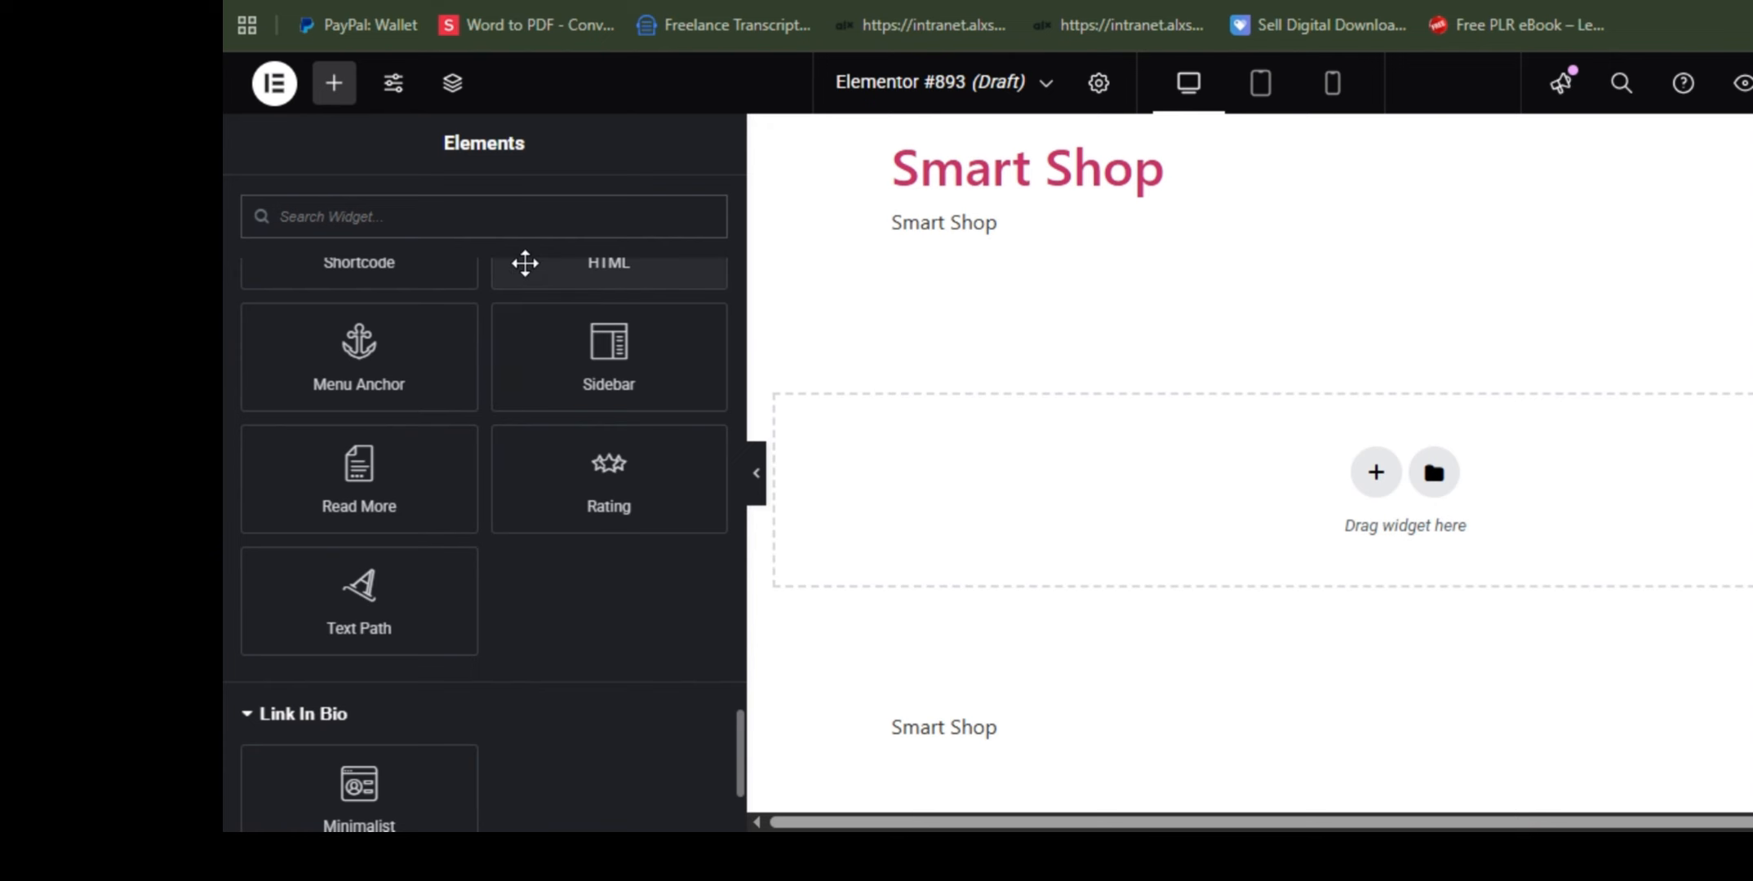
Step: Find the HTML widget, add it to the Elementor page, and paste the copied smart8.html code into its HTML code field
{"action": "type", "text": "htm"}
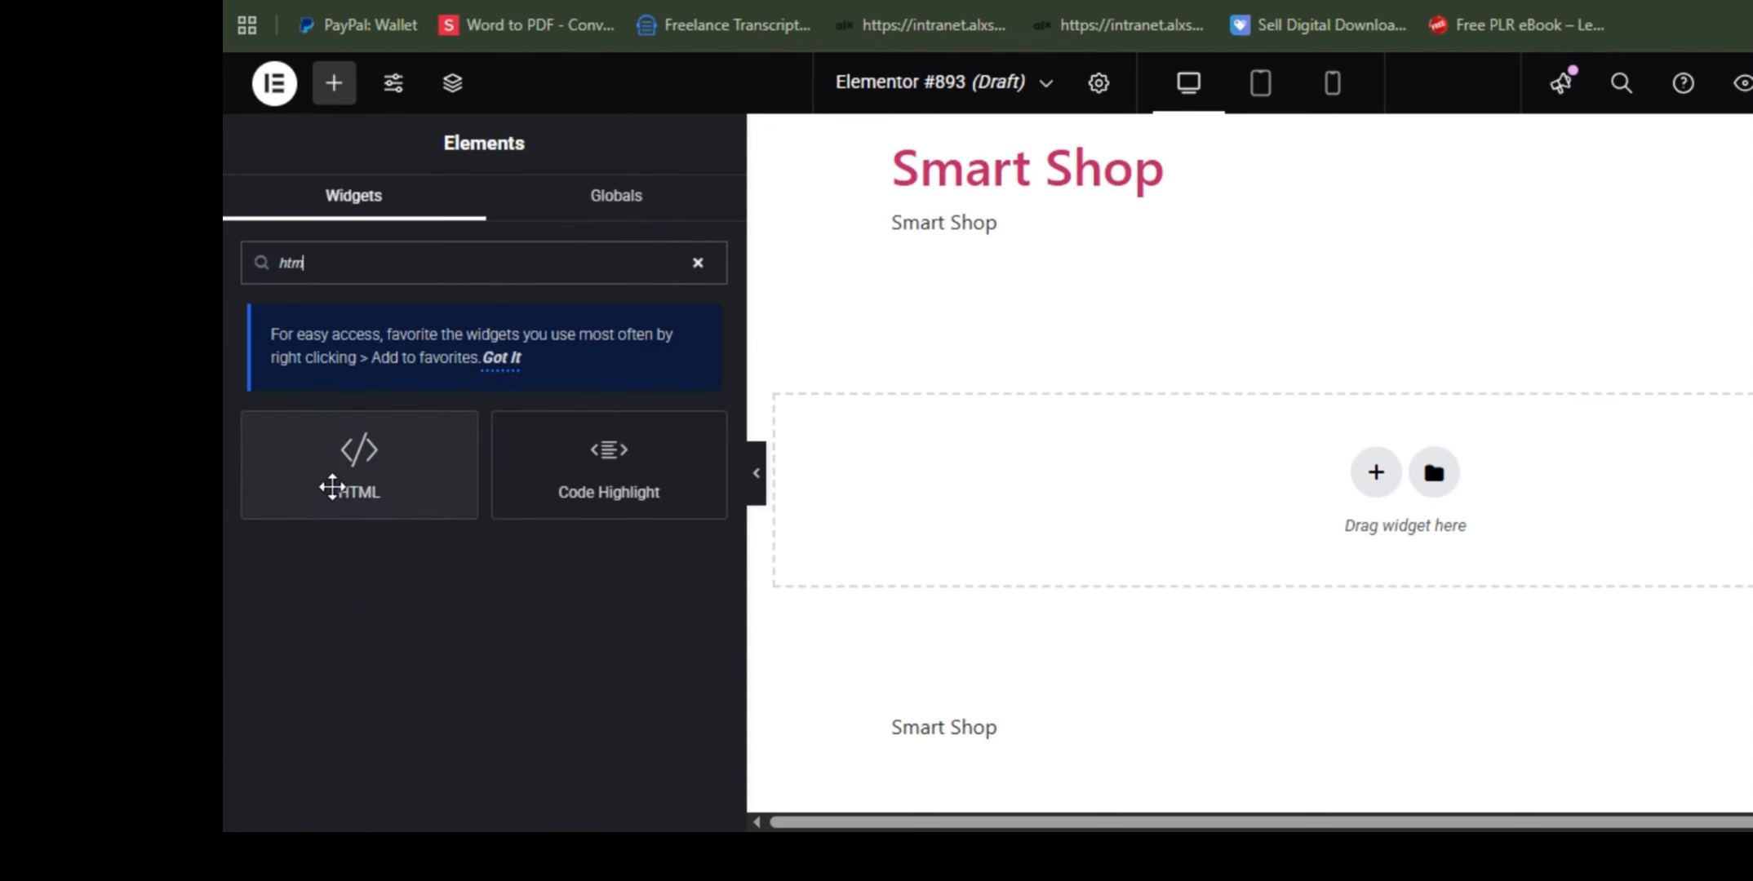
{"action": "left_click", "coordinate": [369, 468]}
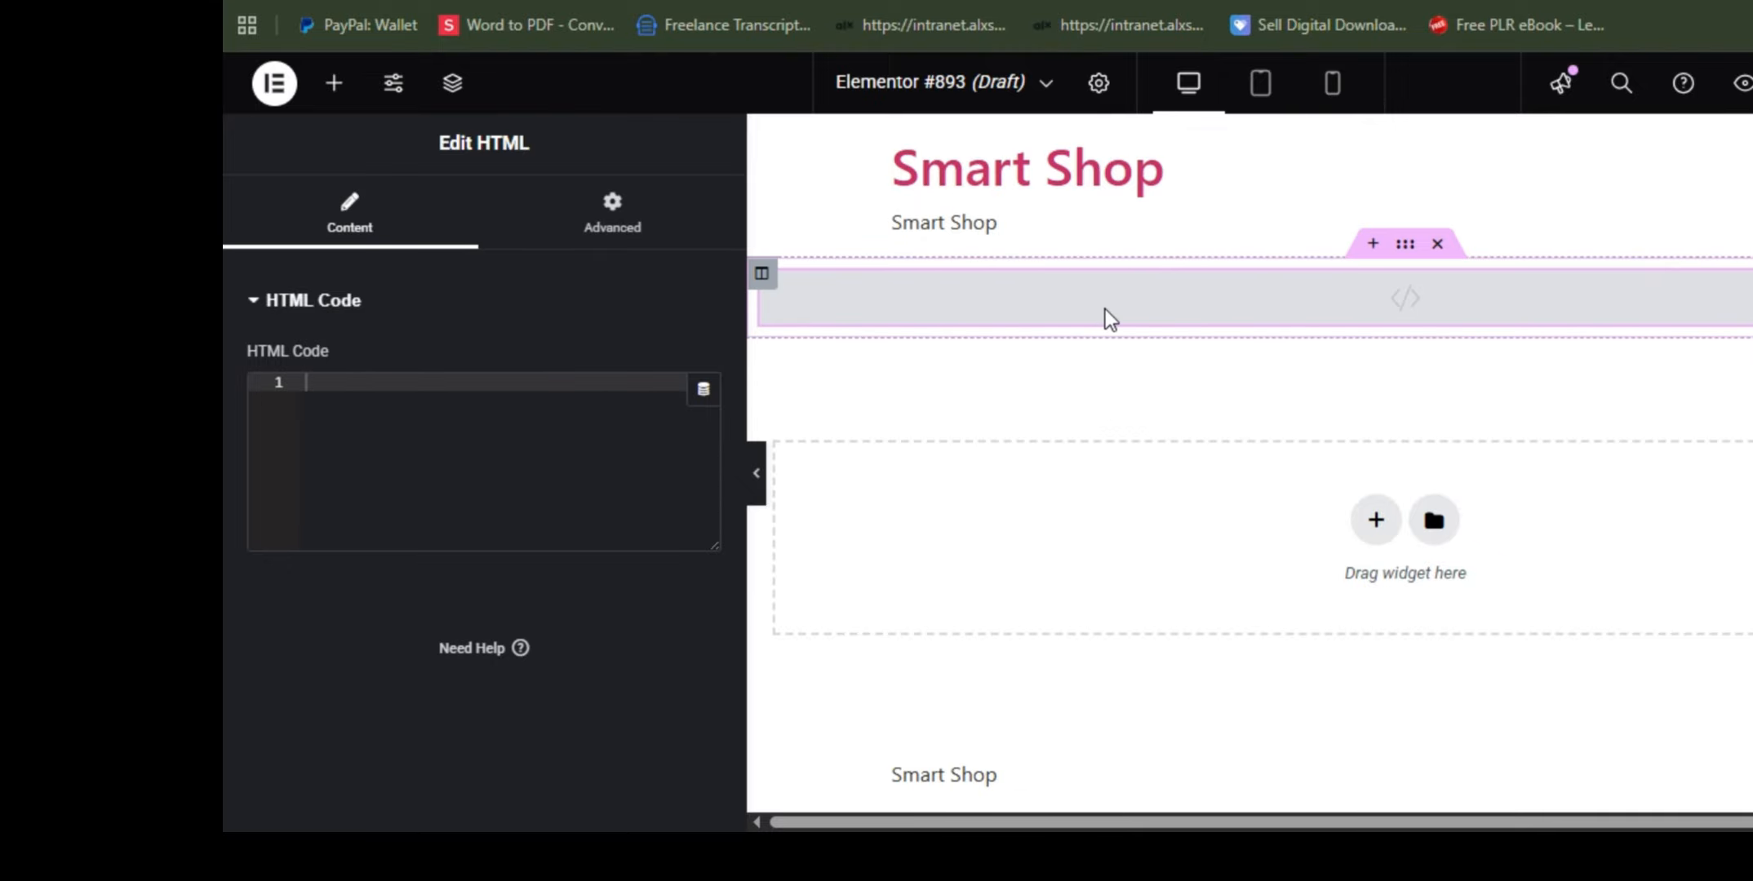
{"action": "left_click", "coordinate": [452, 422]}
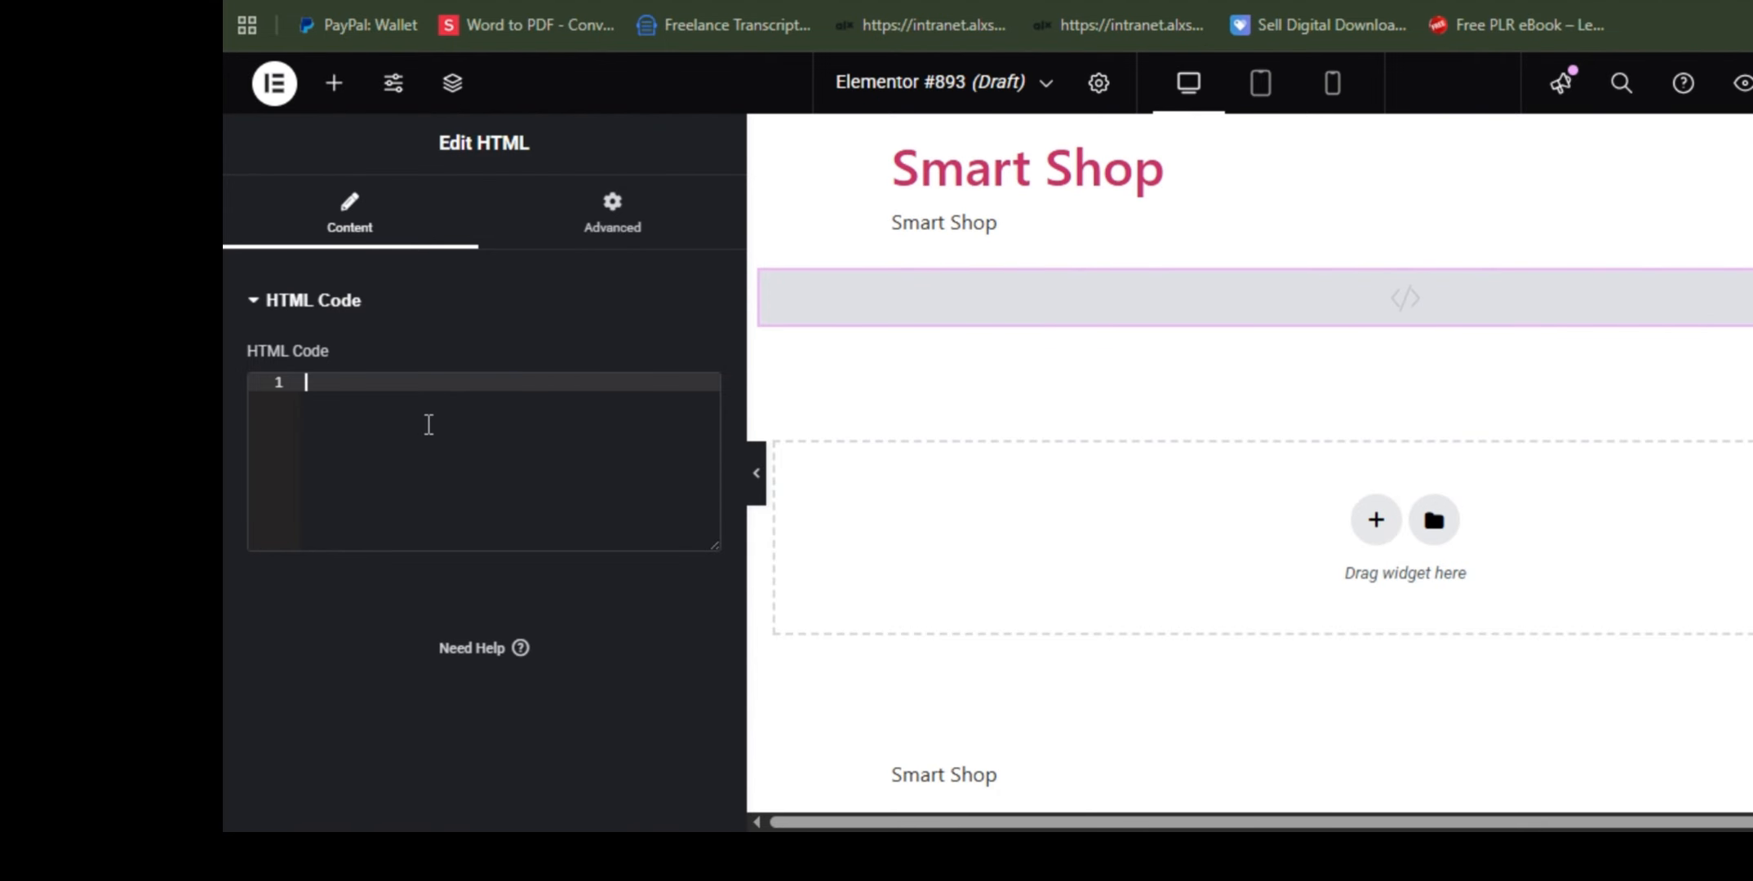
{"action": "key", "text": "ctrl+v"}
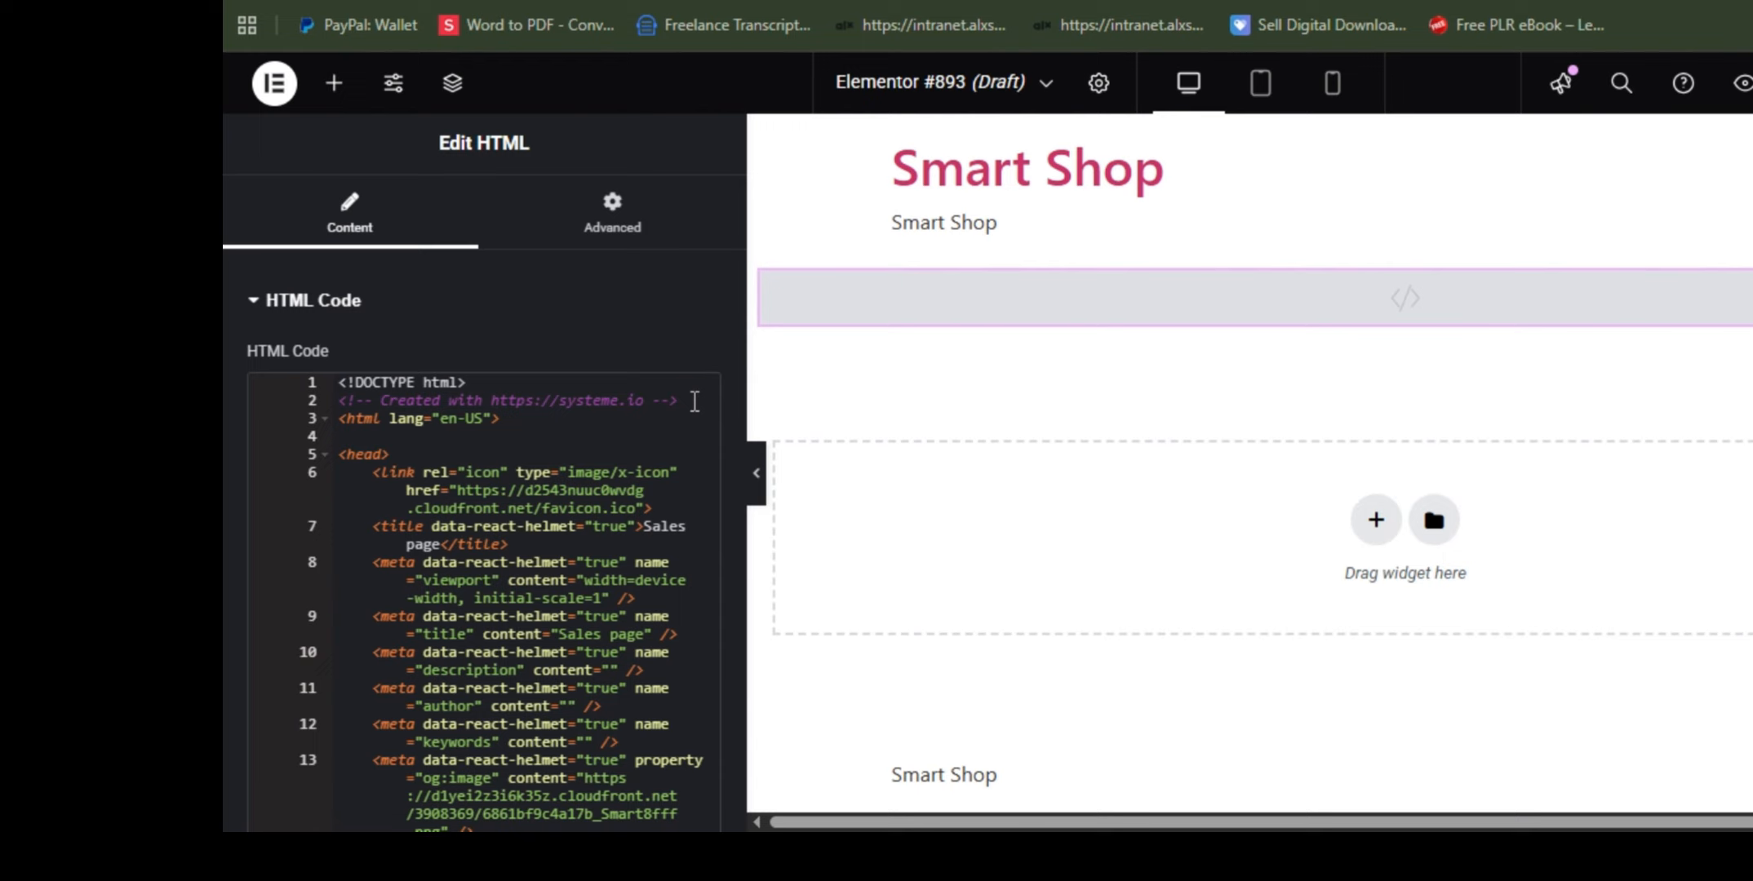
{"action": "left_click", "coordinate": [694, 400]}
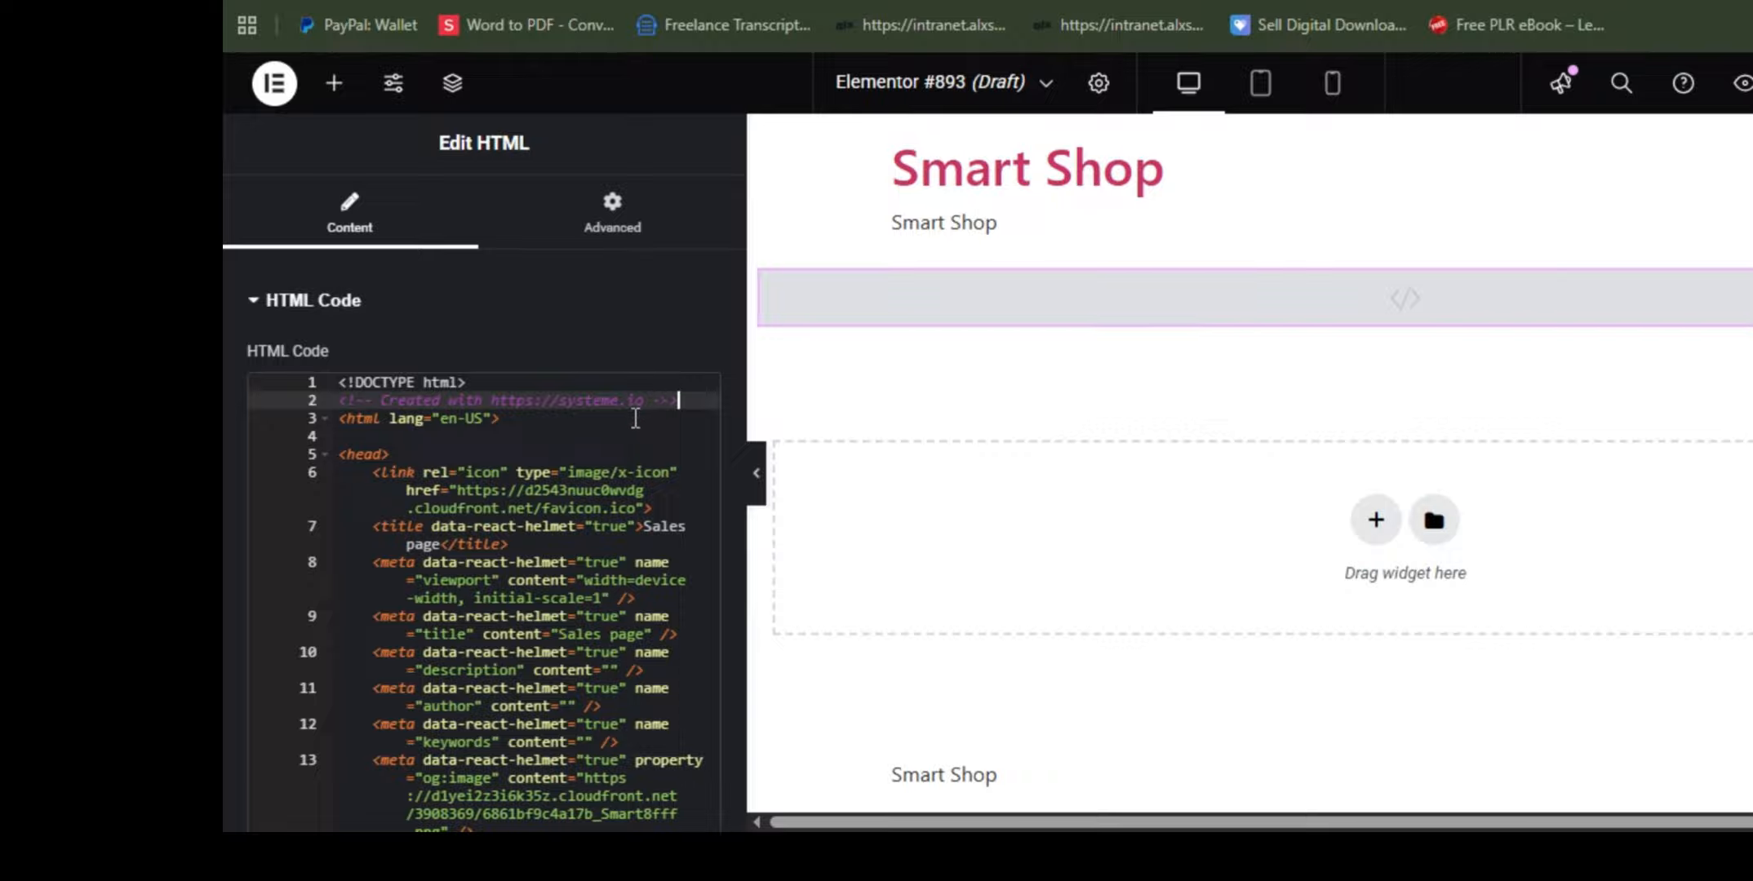
{"action": "key", "text": "BackSpace"}
{"action": "key", "text": "BackSpace"}
{"action": "key", "text": "BackSpace"}
{"action": "key", "text": "BackSpace"}
{"action": "key", "text": "BackSpace"}
{"action": "key", "text": "BackSpace"}
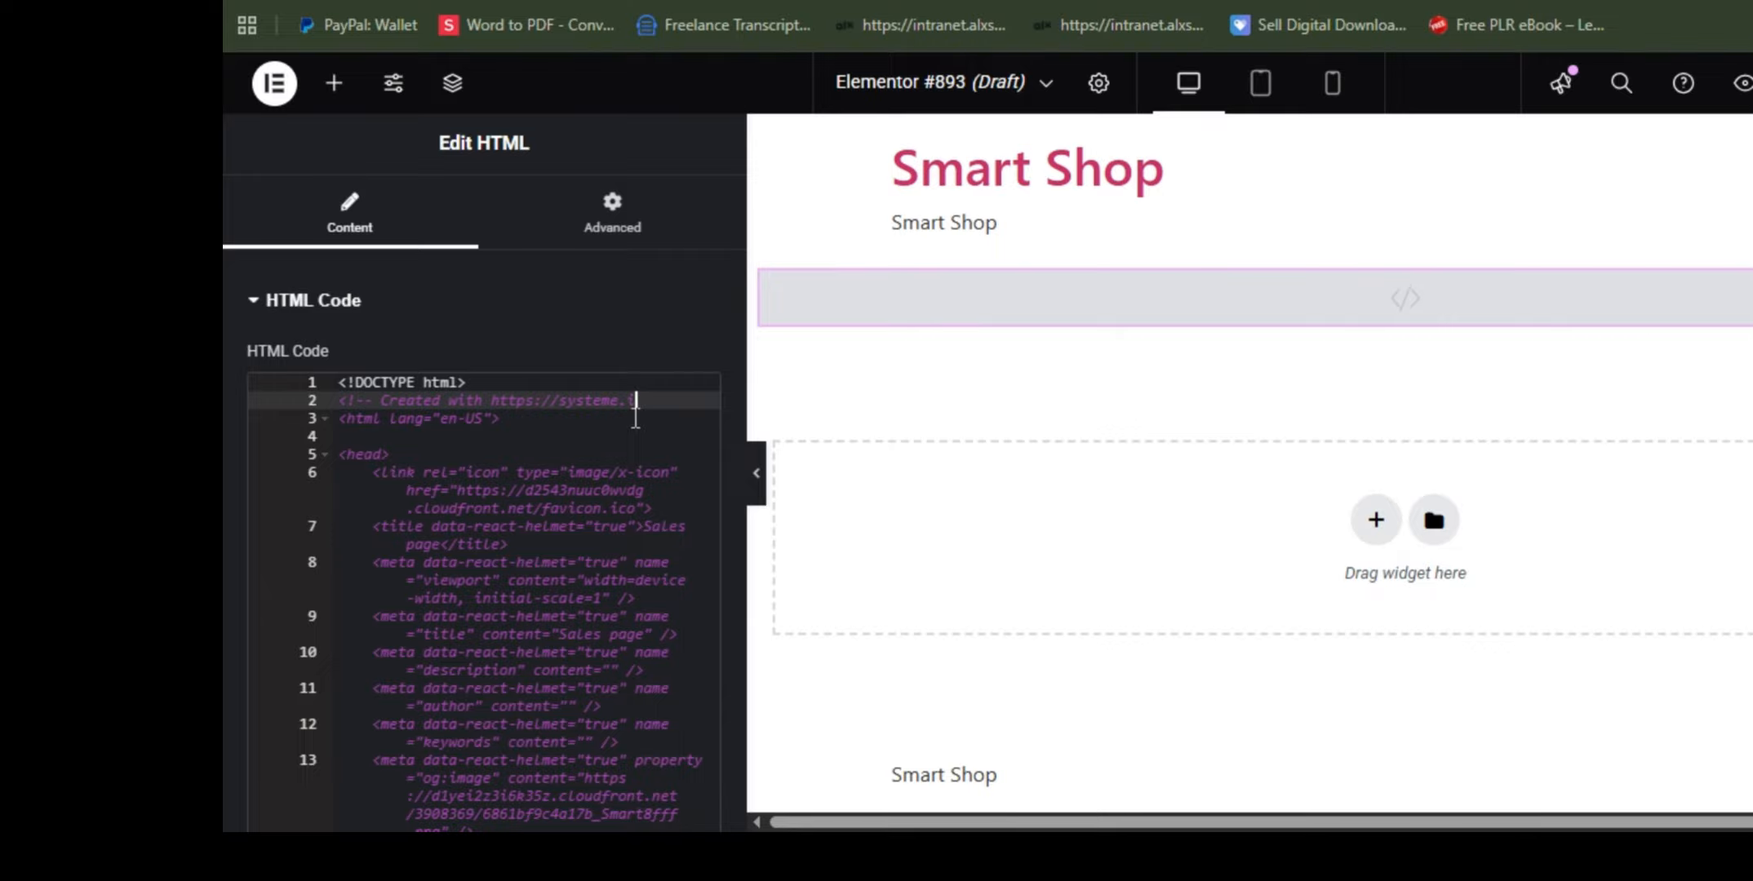
{"action": "key", "text": "BackSpace"}
{"action": "key", "text": "BackSpace"}
{"action": "key", "text": "BackSpace"}
{"action": "key", "text": "BackSpace"}
{"action": "key", "text": "BackSpace"}
{"action": "key", "text": "BackSpace"}
{"action": "key", "text": "BackSpace"}
{"action": "key", "text": "BackSpace"}
{"action": "key", "text": "BackSpace"}
{"action": "key", "text": "BackSpace"}
{"action": "key", "text": "BackSpace"}
{"action": "key", "text": "BackSpace"}
{"action": "key", "text": "BackSpace"}
{"action": "key", "text": "BackSpace"}
{"action": "key", "text": "BackSpace"}
{"action": "key", "text": "BackSpace"}
{"action": "key", "text": "BackSpace"}
{"action": "key", "text": "BackSpace"}
{"action": "key", "text": "BackSpace"}
{"action": "key", "text": "BackSpace"}
{"action": "key", "text": "BackSpace"}
{"action": "key", "text": "BackSpace"}
{"action": "key", "text": "BackSpace"}
{"action": "key", "text": "BackSpace"}
{"action": "key", "text": "BackSpace"}
{"action": "key", "text": "BackSpace"}
{"action": "key", "text": "BackSpace"}
{"action": "key", "text": "BackSpace"}
{"action": "key", "text": "BackSpace"}
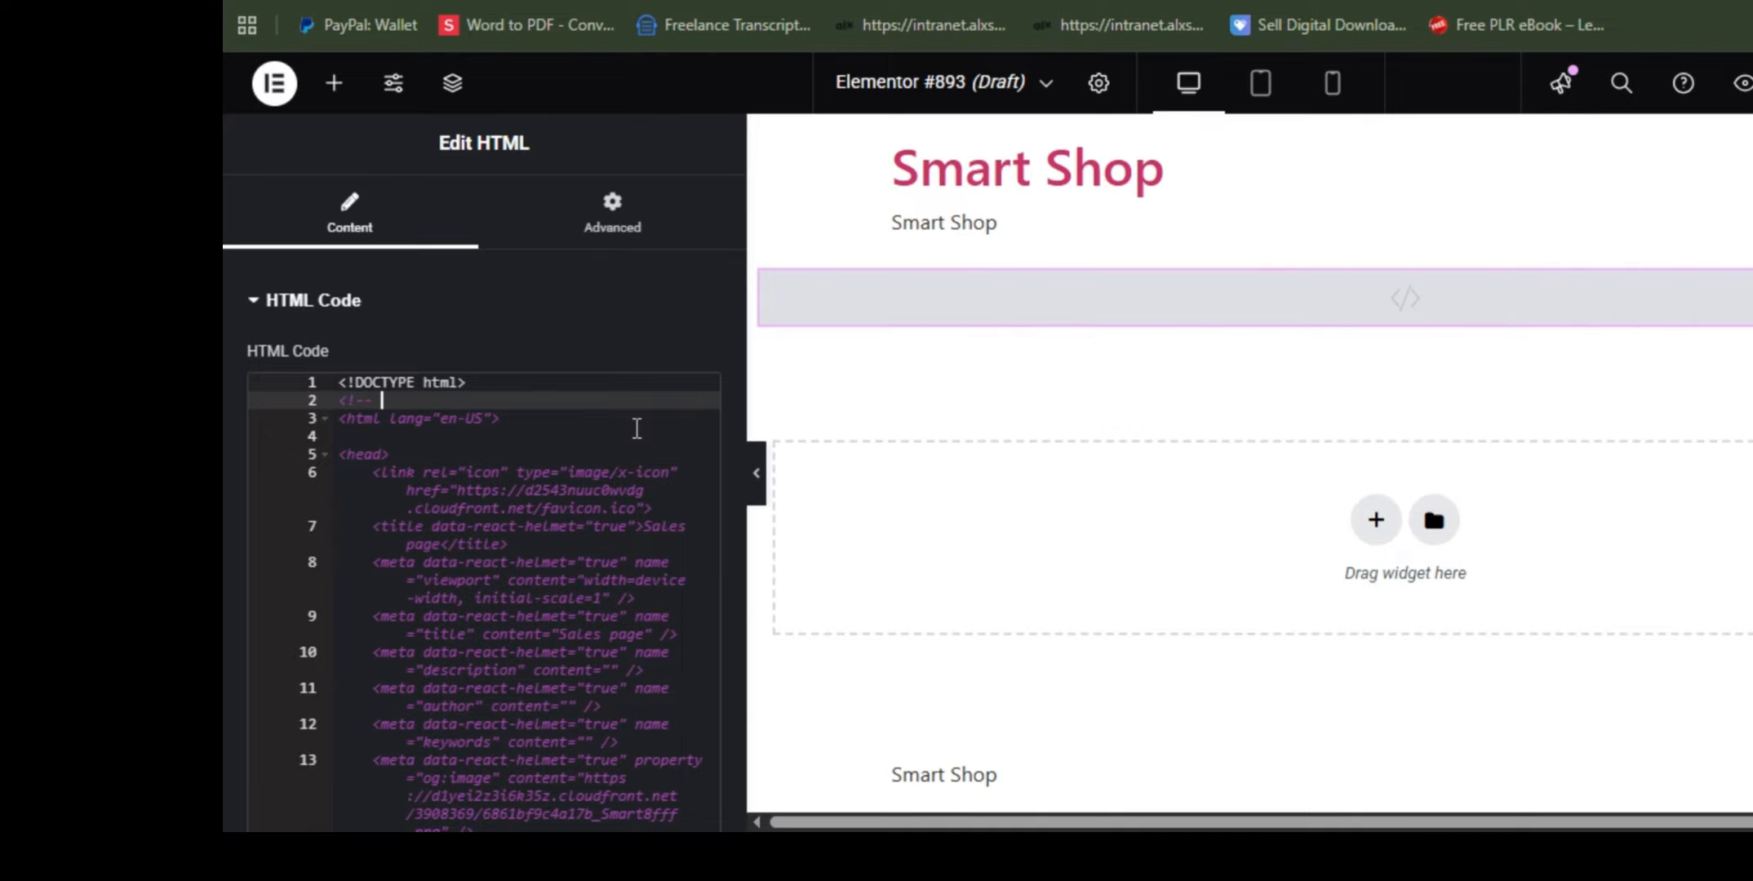
{"action": "key", "text": "BackSpace"}
{"action": "key", "text": "BackSpace"}
{"action": "key", "text": "BackSpace"}
{"action": "key", "text": "BackSpace"}
{"action": "key", "text": "BackSpace"}
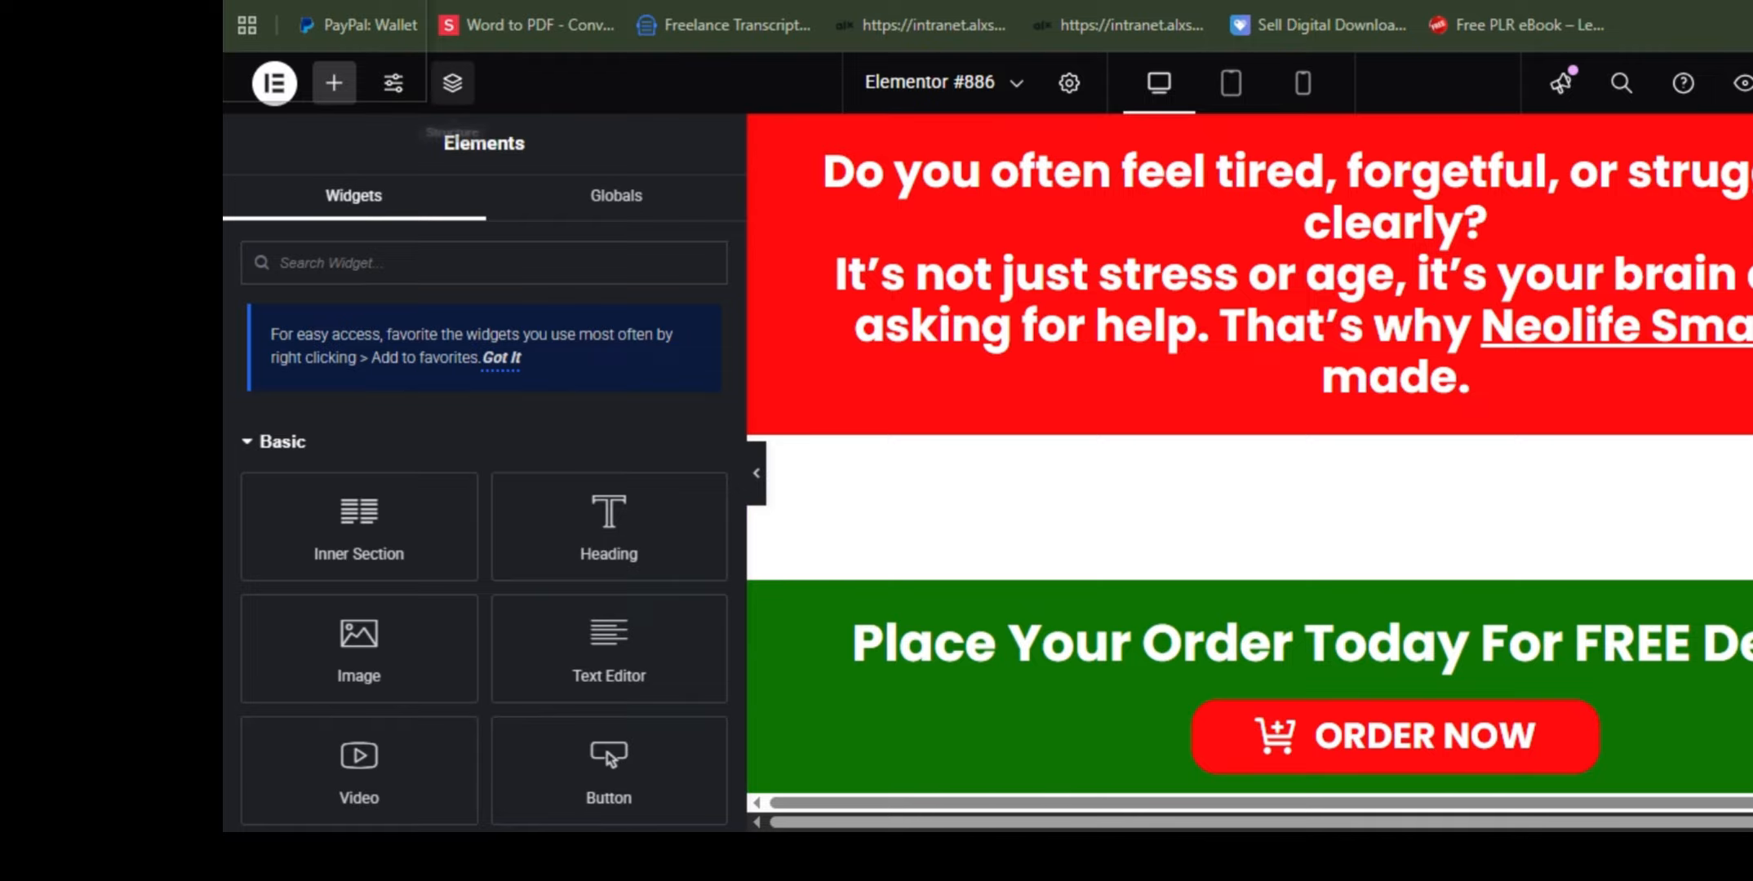
Step: Review the cloned sales page in the Elementor #886 editor, from the headline through the packages to the footer disclaimer
{"action": "scroll", "coordinate": [1200, 264], "scroll_direction": "down", "scroll_amount": 12}
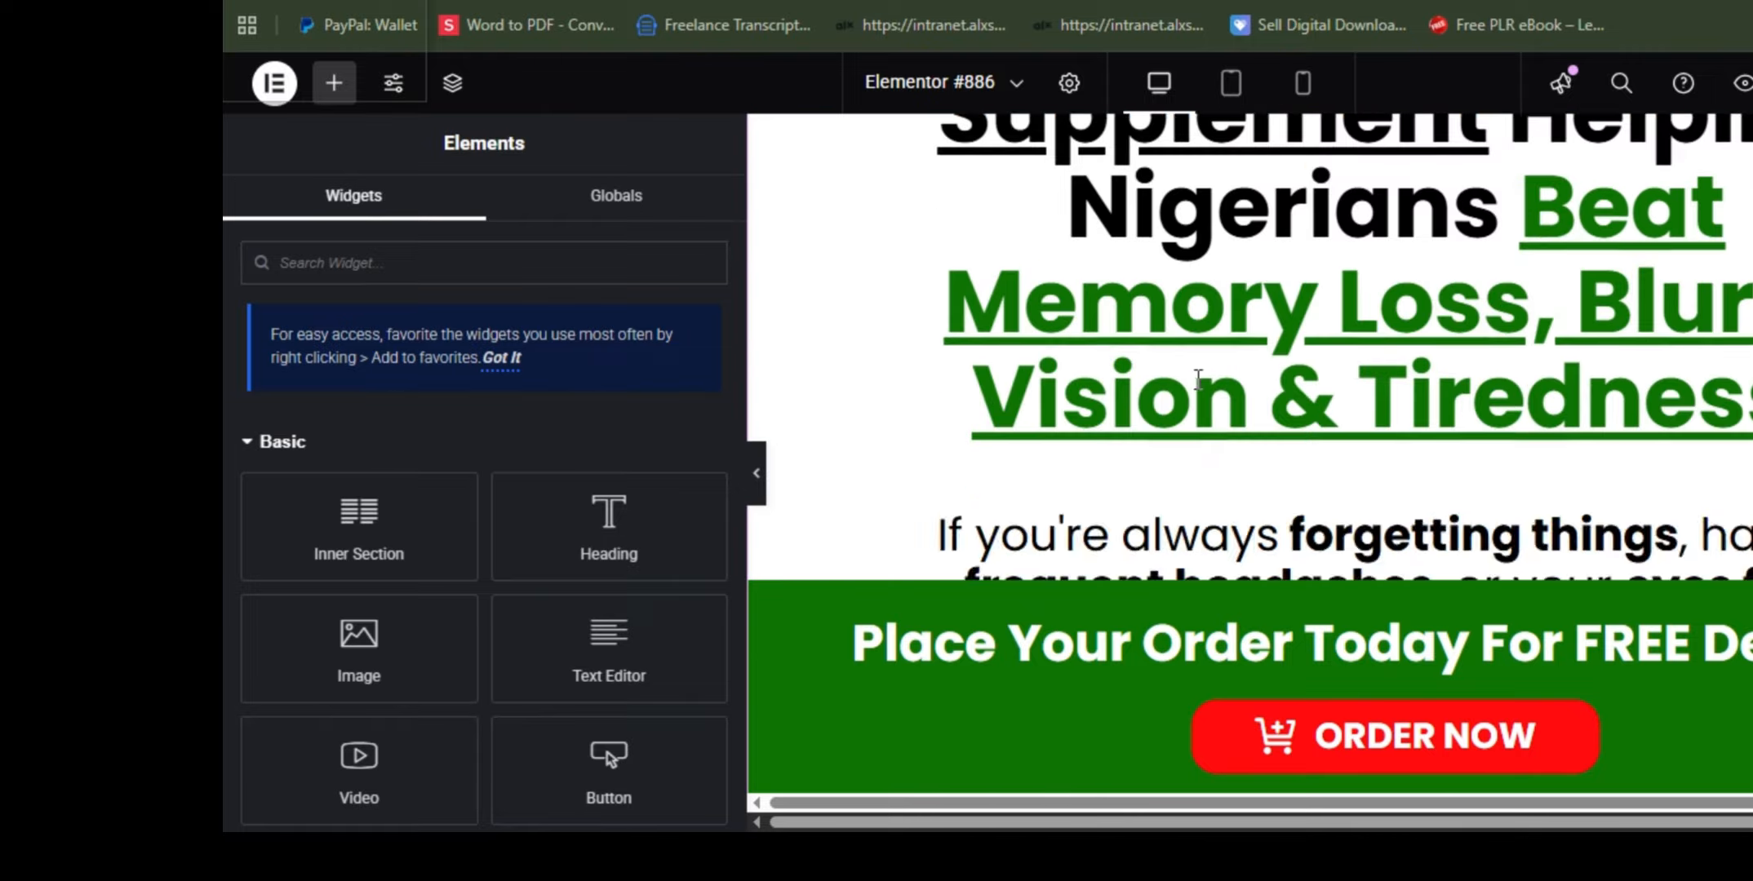
{"action": "scroll", "coordinate": [1199, 397], "scroll_direction": "up", "scroll_amount": 9}
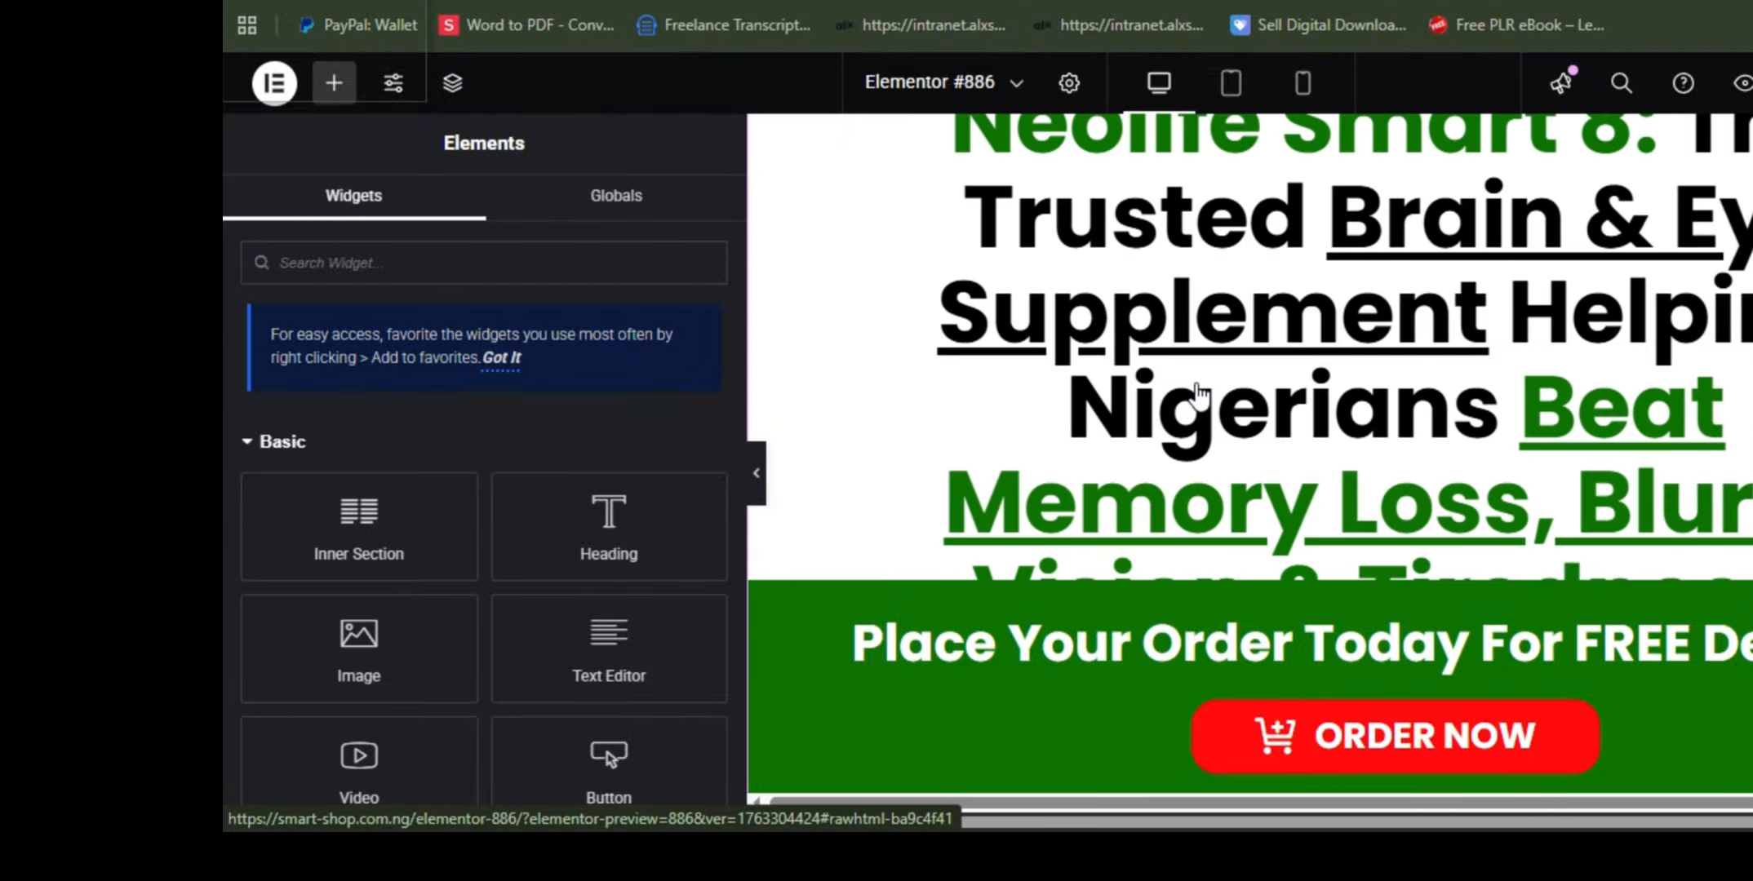
{"action": "scroll", "coordinate": [1200, 392], "scroll_direction": "down", "scroll_amount": 6}
{"action": "scroll", "coordinate": [1200, 319], "scroll_direction": "down", "scroll_amount": 10}
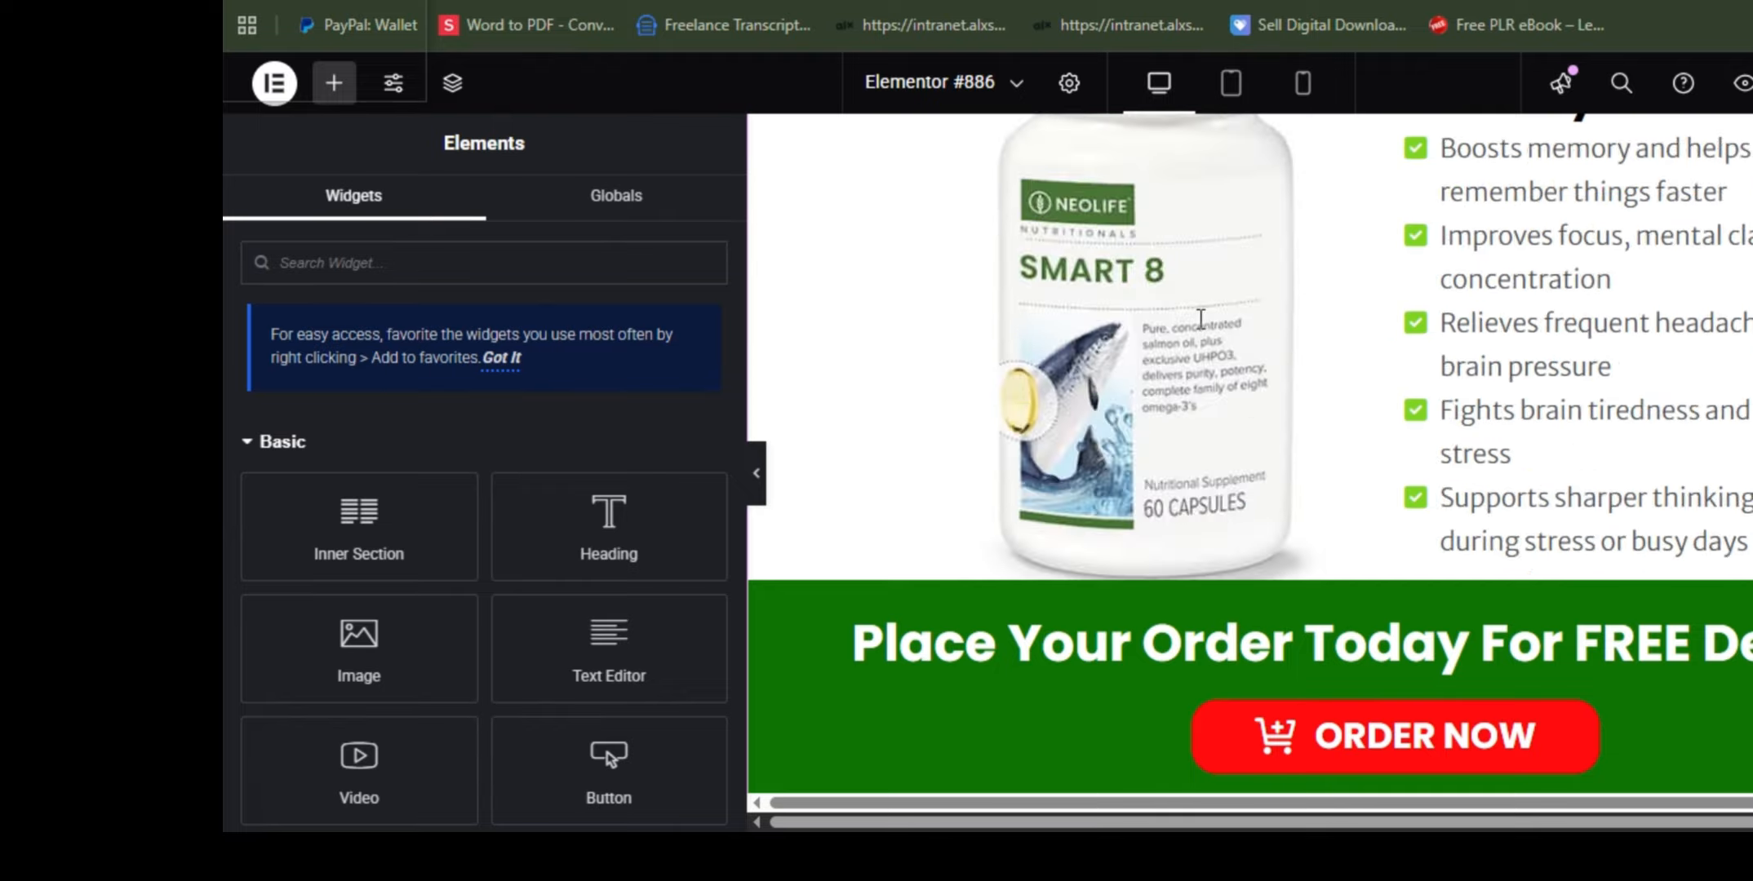
{"action": "scroll", "coordinate": [1200, 319], "scroll_direction": "down", "scroll_amount": 5}
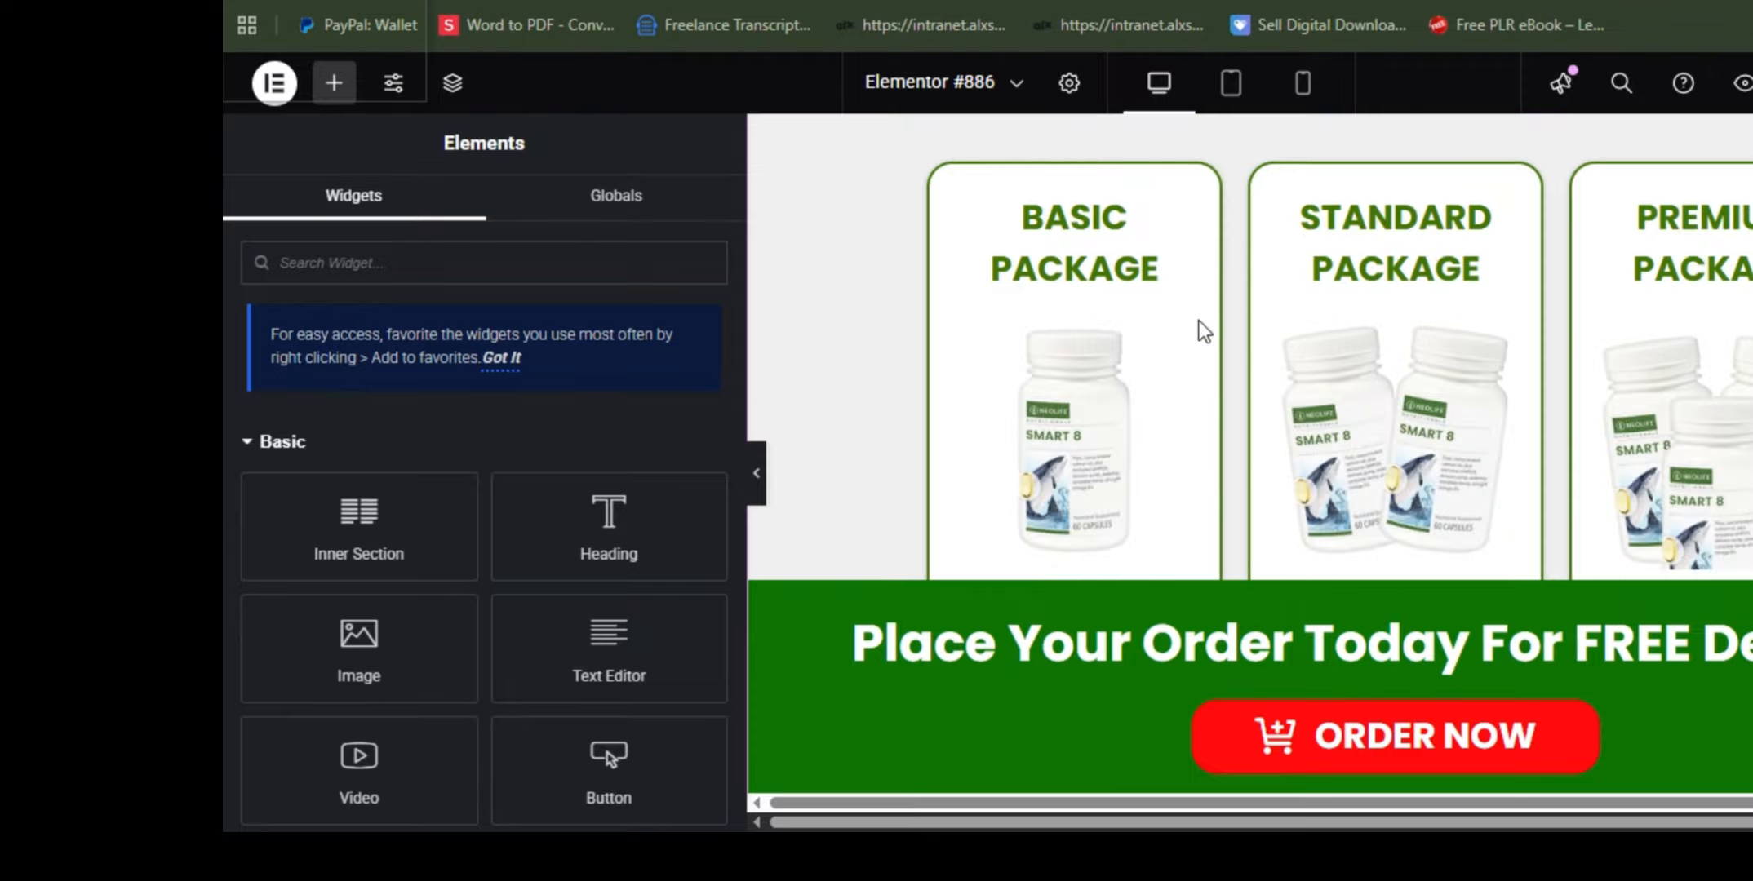
{"action": "scroll", "coordinate": [1198, 321], "scroll_direction": "down", "scroll_amount": 4}
{"action": "scroll", "coordinate": [1198, 320], "scroll_direction": "up", "scroll_amount": 2}
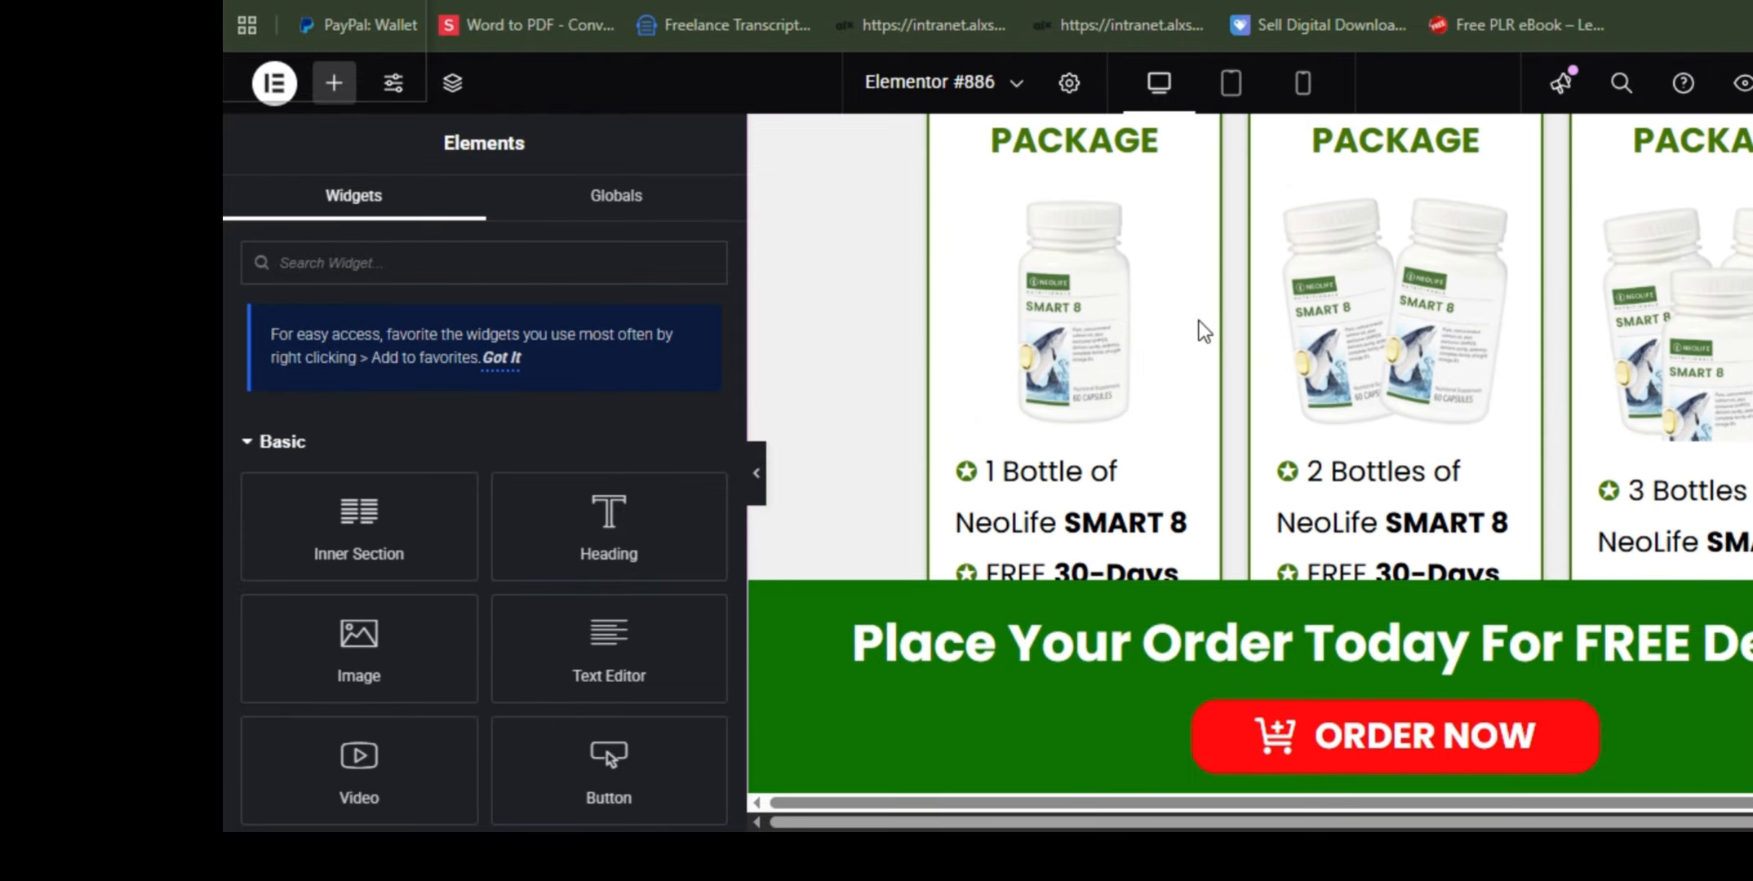
{"action": "scroll", "coordinate": [1278, 356], "scroll_direction": "down", "scroll_amount": 10}
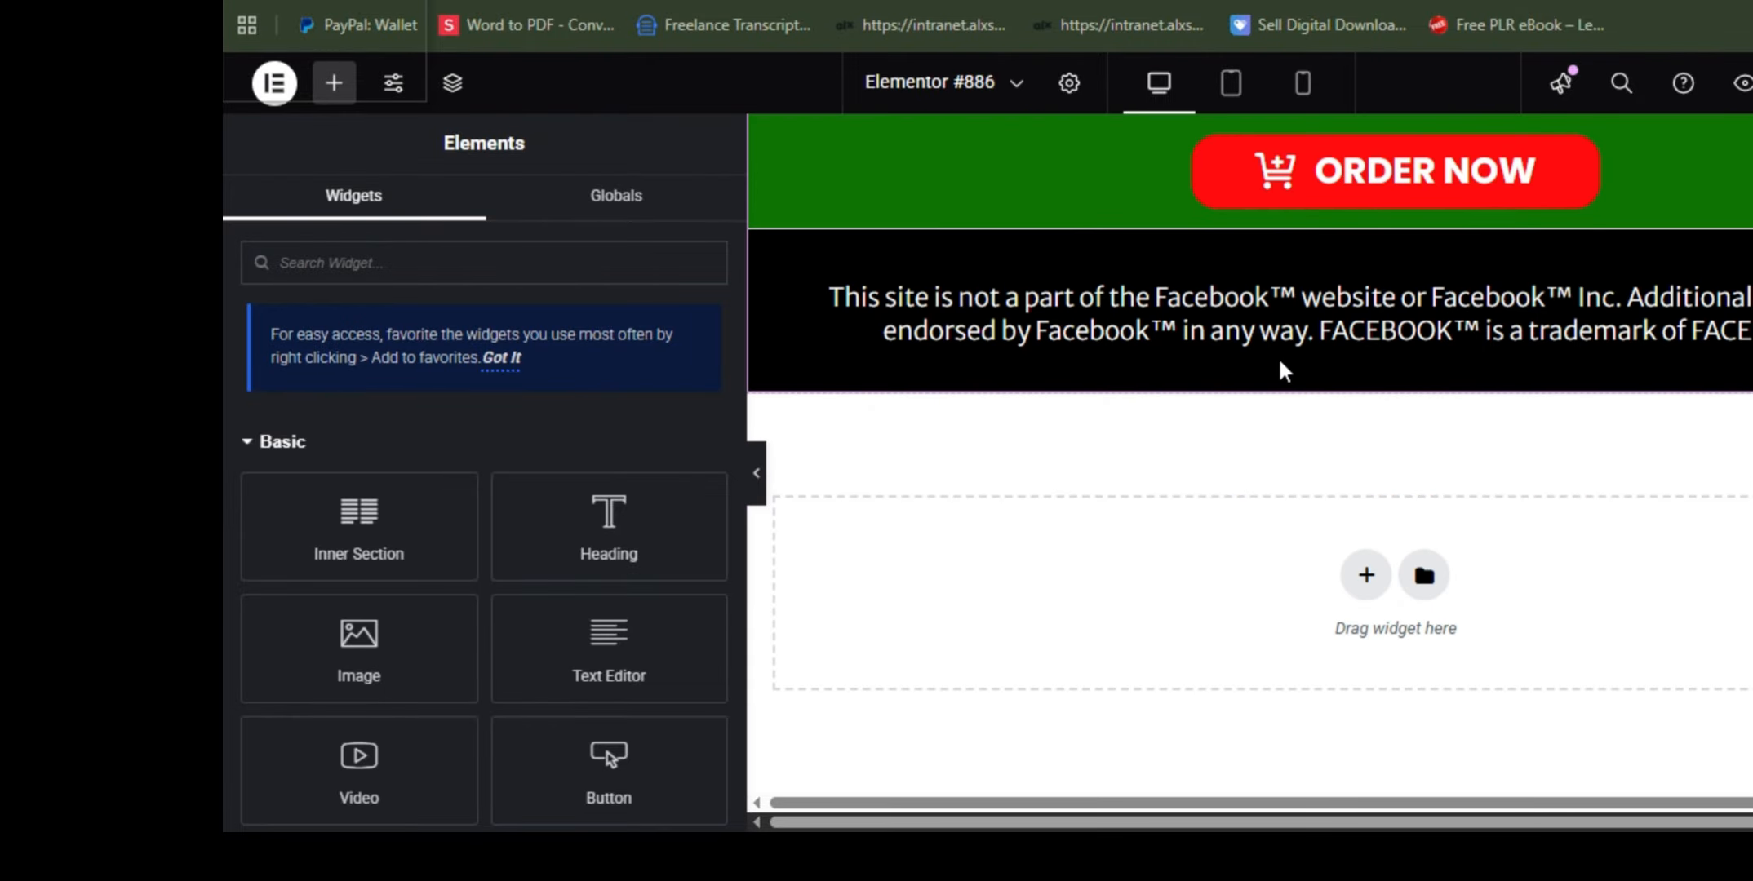
{"action": "scroll", "coordinate": [1279, 367], "scroll_direction": "up", "scroll_amount": 3}
{"action": "scroll", "coordinate": [1393, 313], "scroll_direction": "down", "scroll_amount": 3}
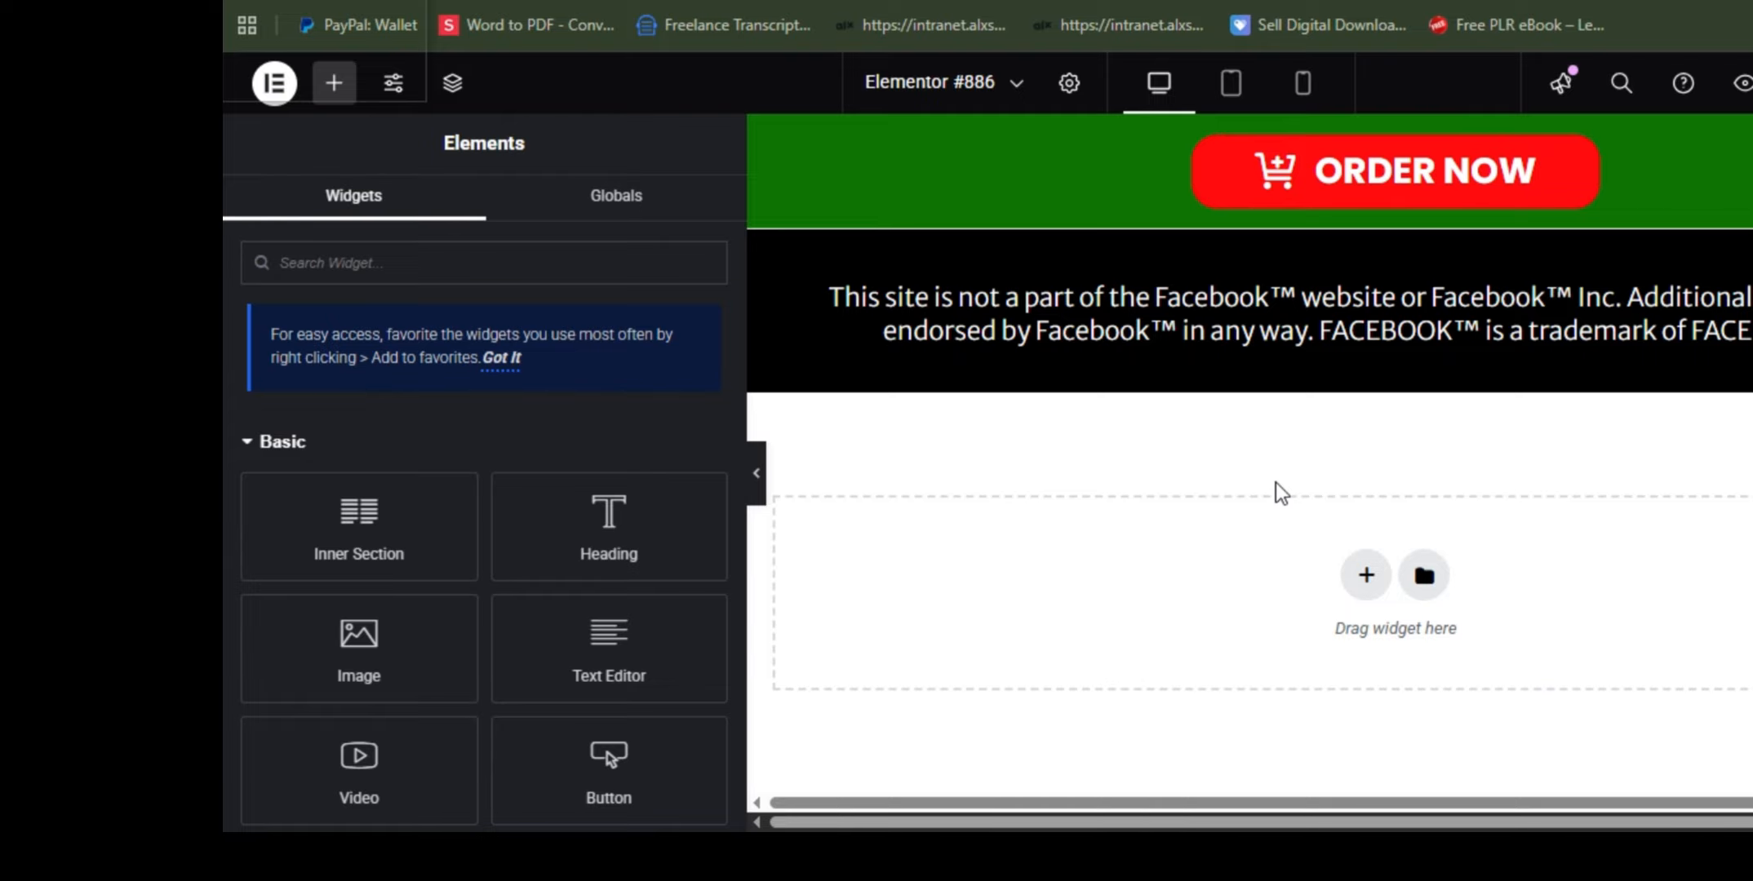
{"action": "scroll", "coordinate": [1281, 493], "scroll_direction": "up", "scroll_amount": 15}
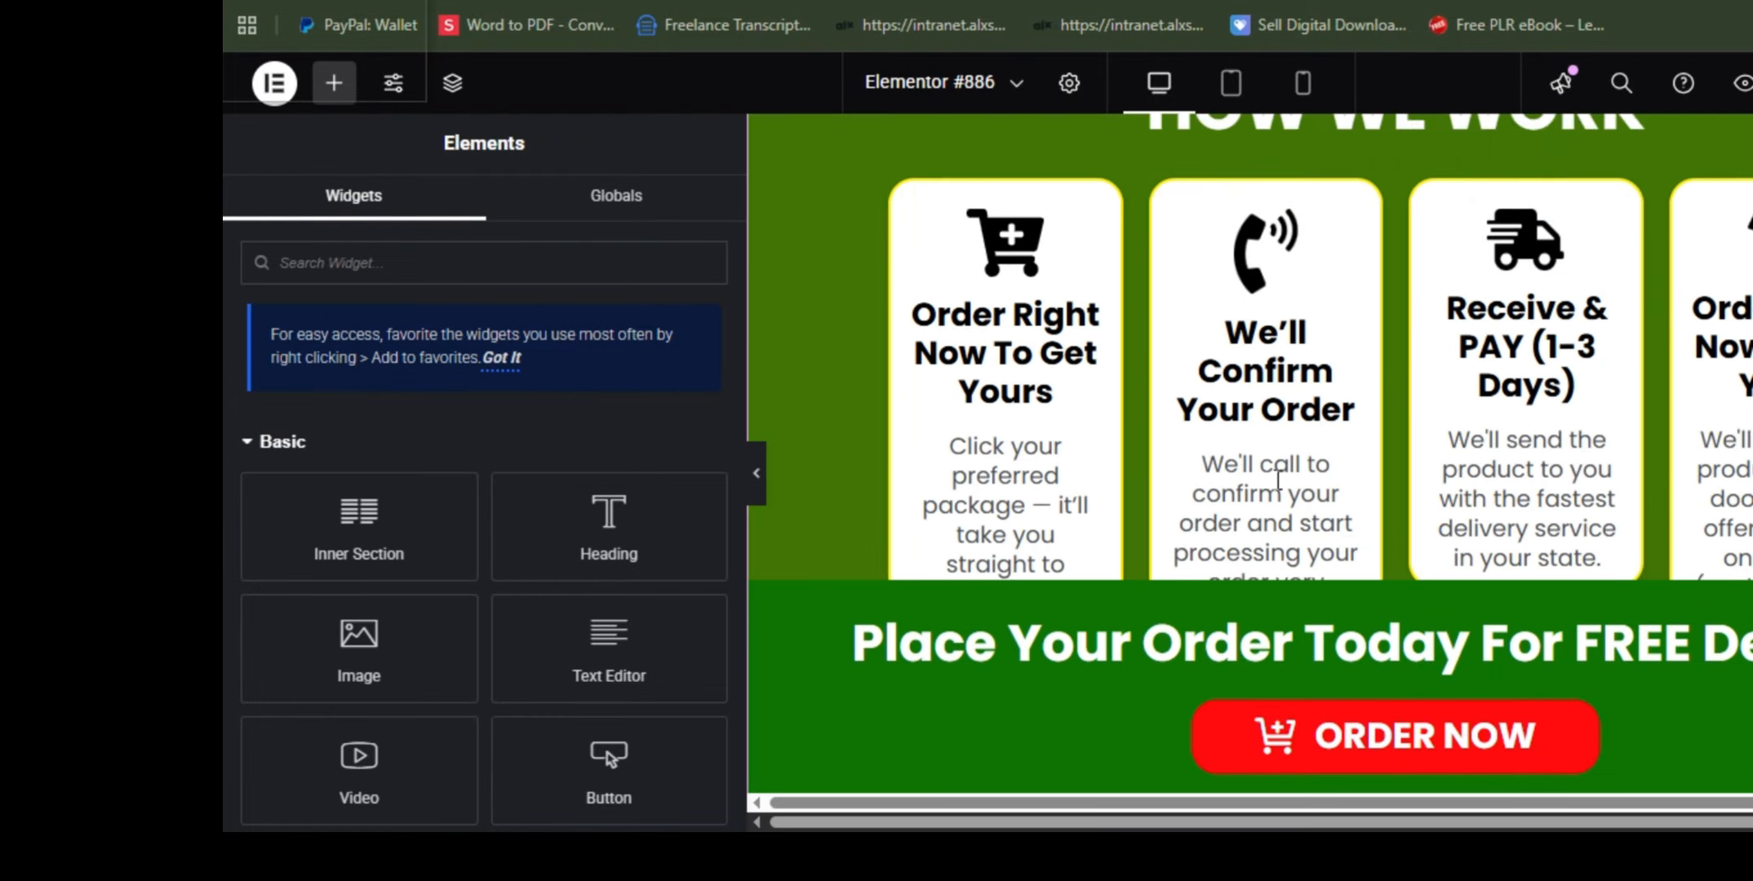
{"action": "scroll", "coordinate": [1279, 477], "scroll_direction": "up", "scroll_amount": 15}
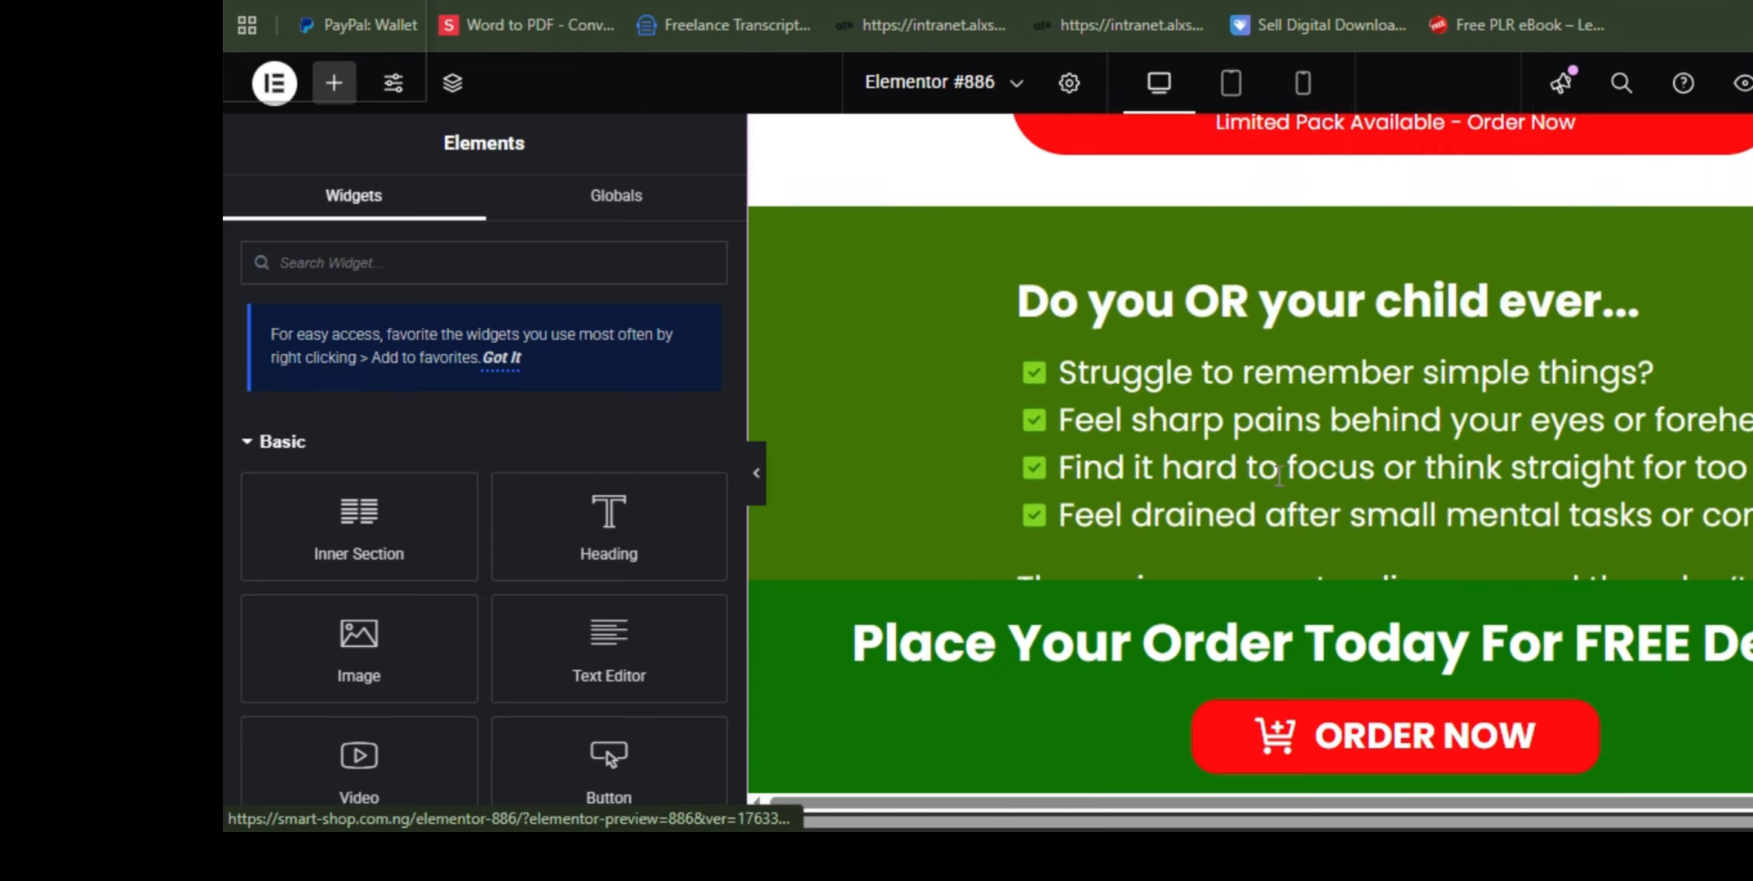
{"action": "scroll", "coordinate": [1279, 477], "scroll_direction": "up", "scroll_amount": 5}
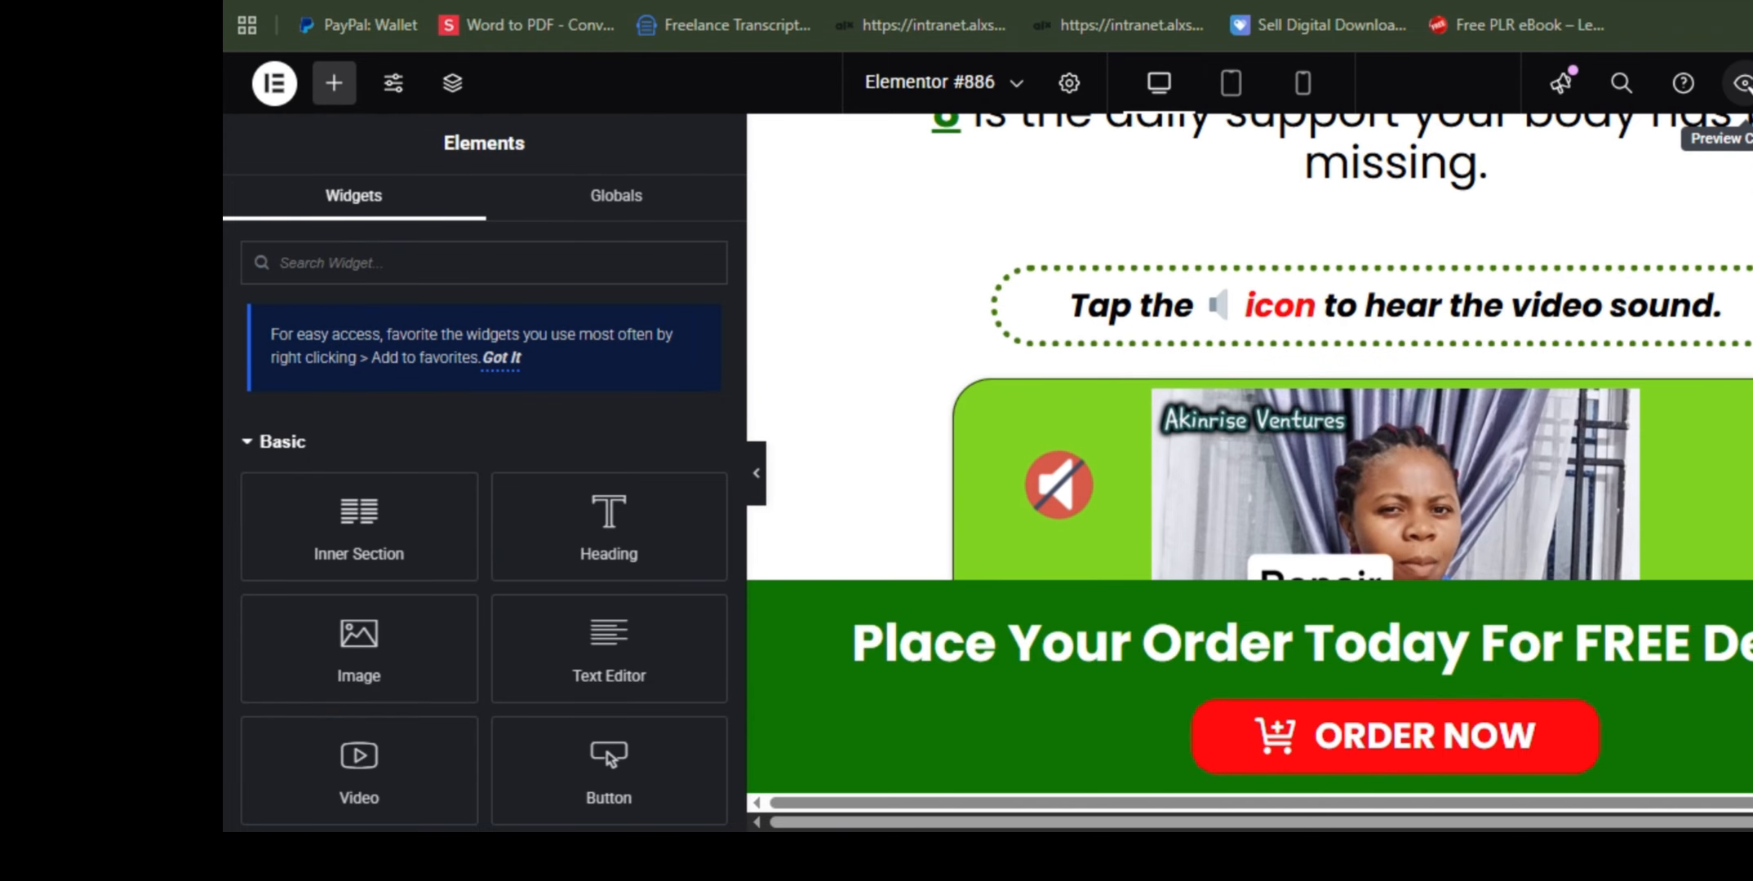
Step: Preview the Elementor #886 page and check its sections from the headline down to the order form and footer
{"action": "left_click", "coordinate": [1743, 83]}
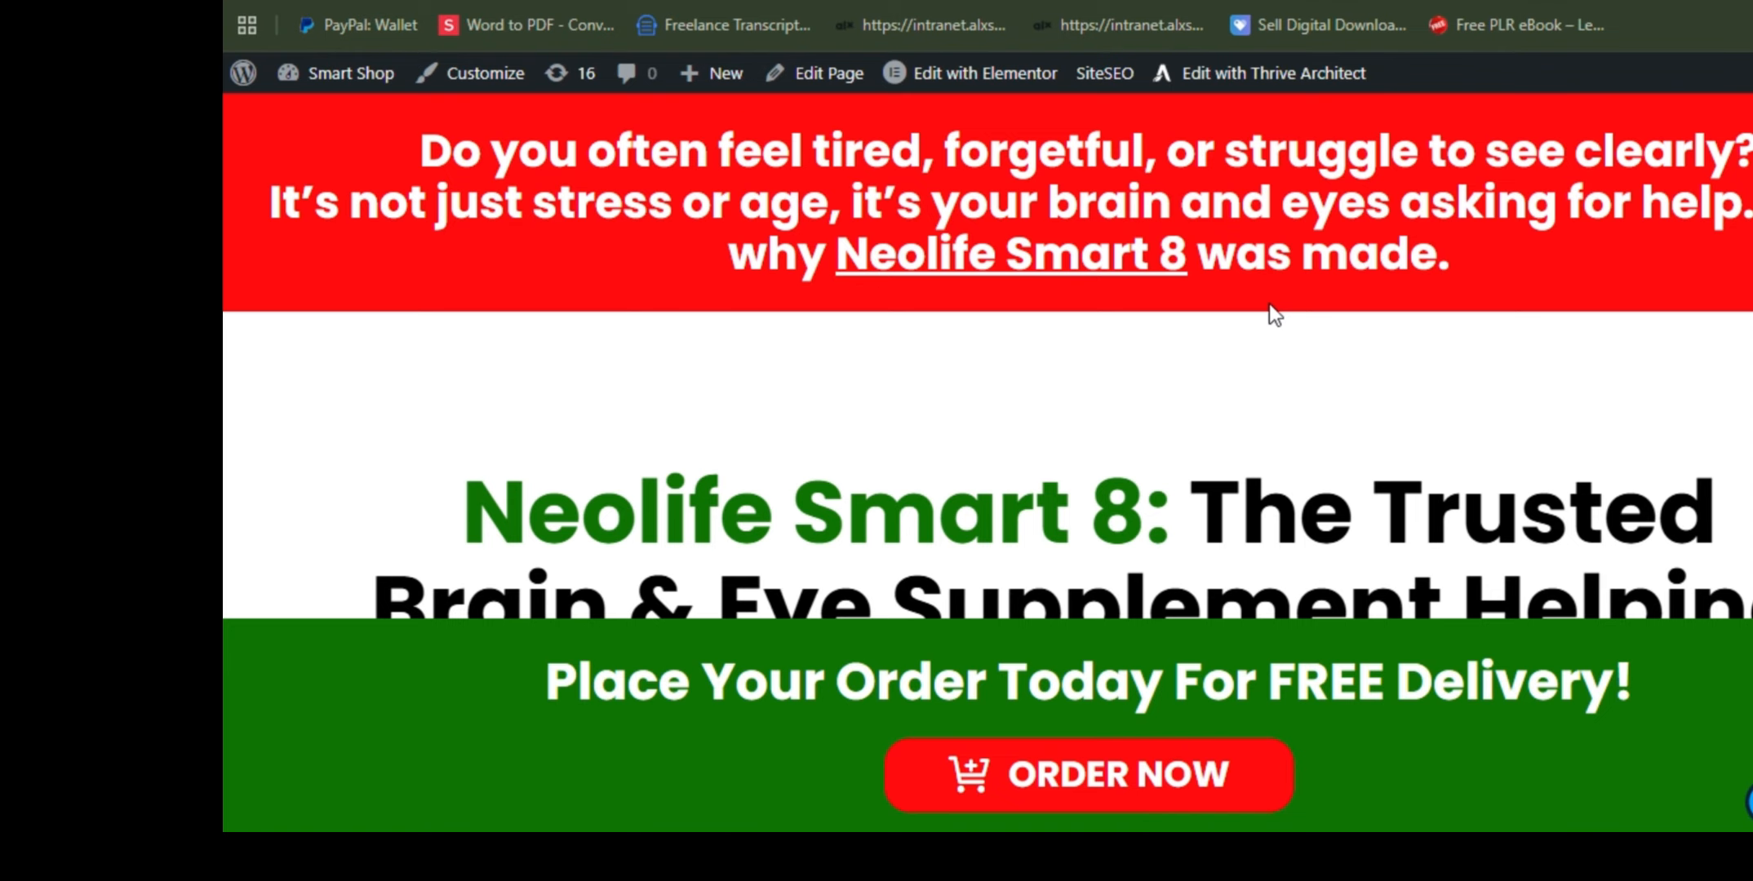
{"action": "scroll", "coordinate": [1270, 304], "scroll_direction": "down", "scroll_amount": 10}
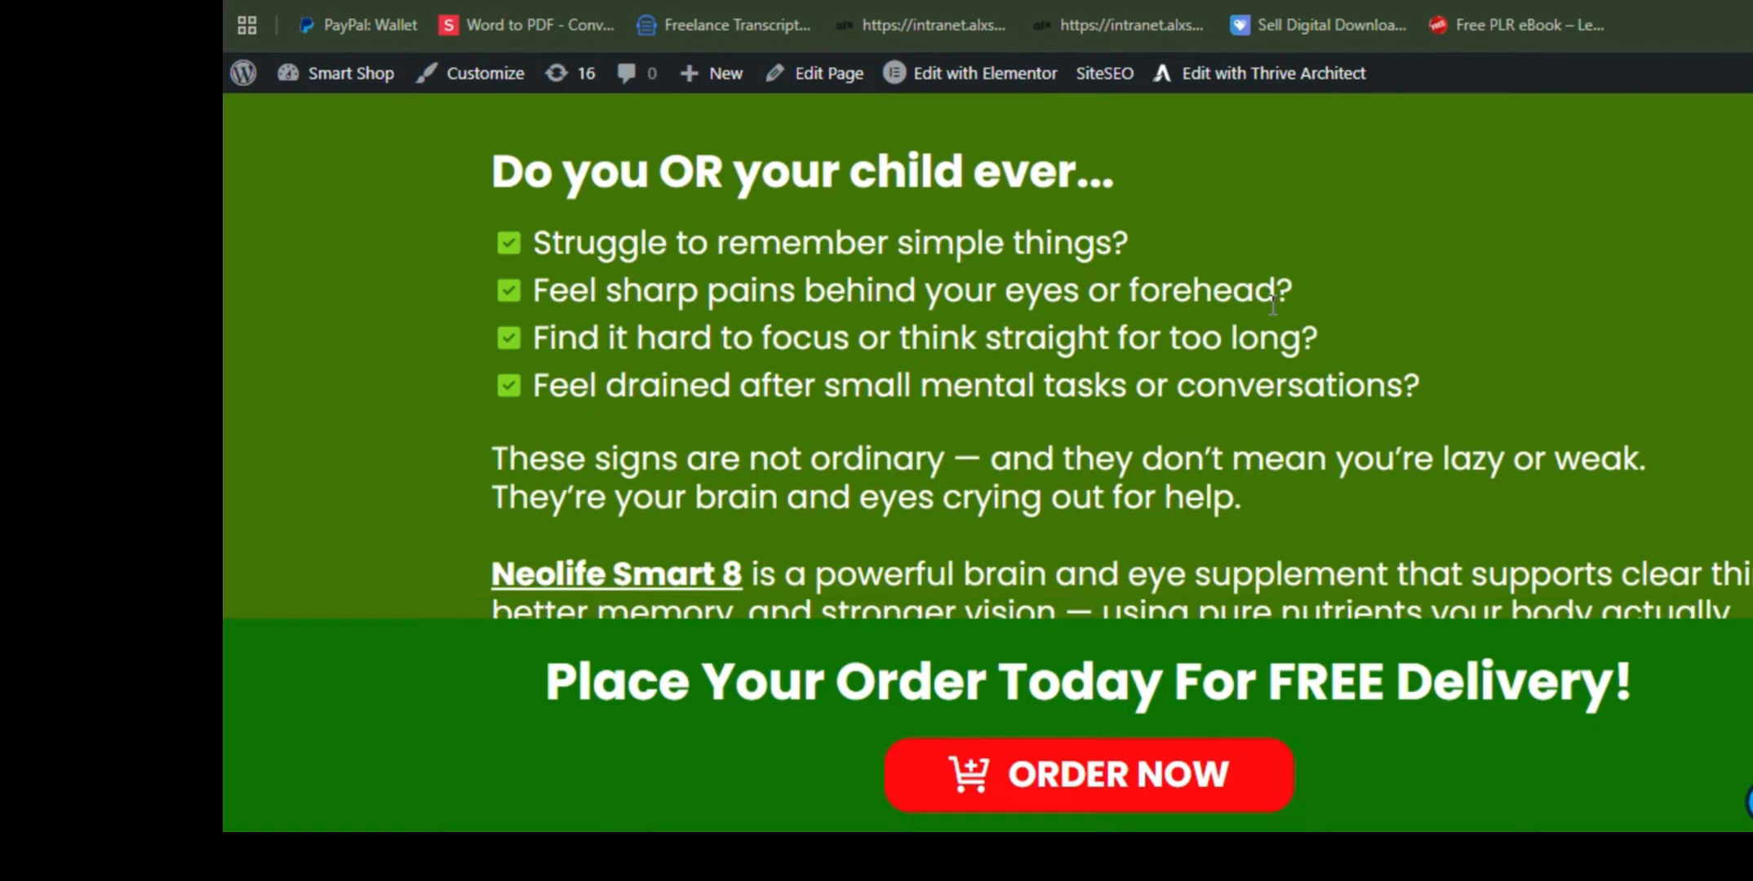
{"action": "scroll", "coordinate": [1270, 306], "scroll_direction": "down", "scroll_amount": 15}
{"action": "scroll", "coordinate": [1271, 305], "scroll_direction": "down", "scroll_amount": 15}
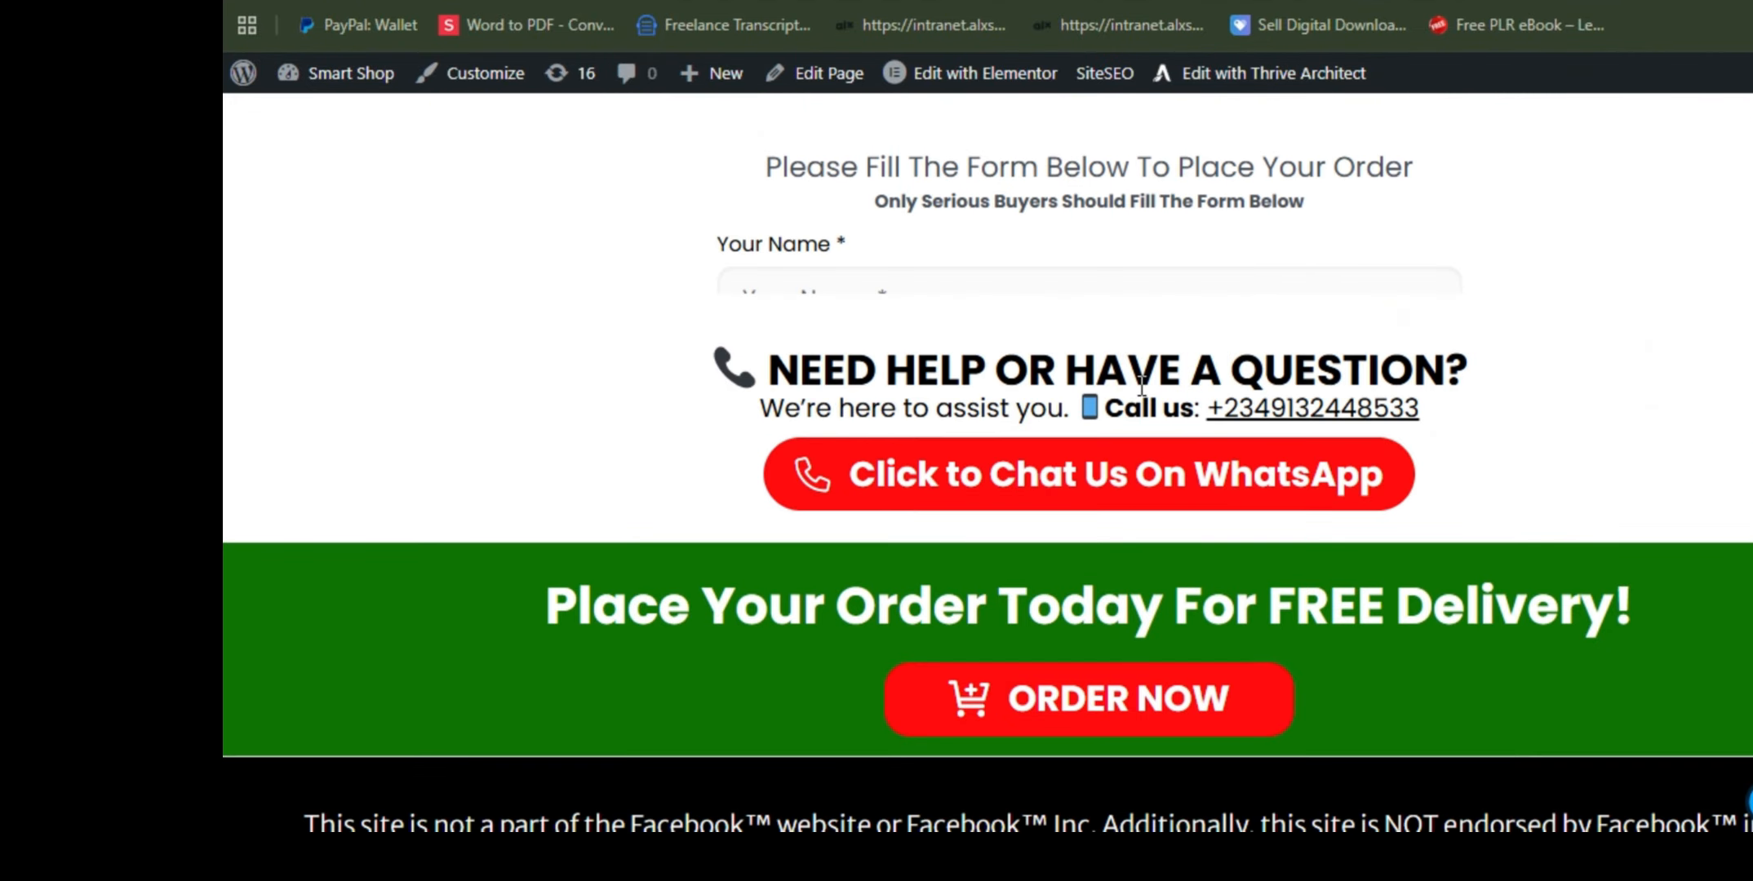
{"action": "scroll", "coordinate": [1151, 385], "scroll_direction": "down", "scroll_amount": 1}
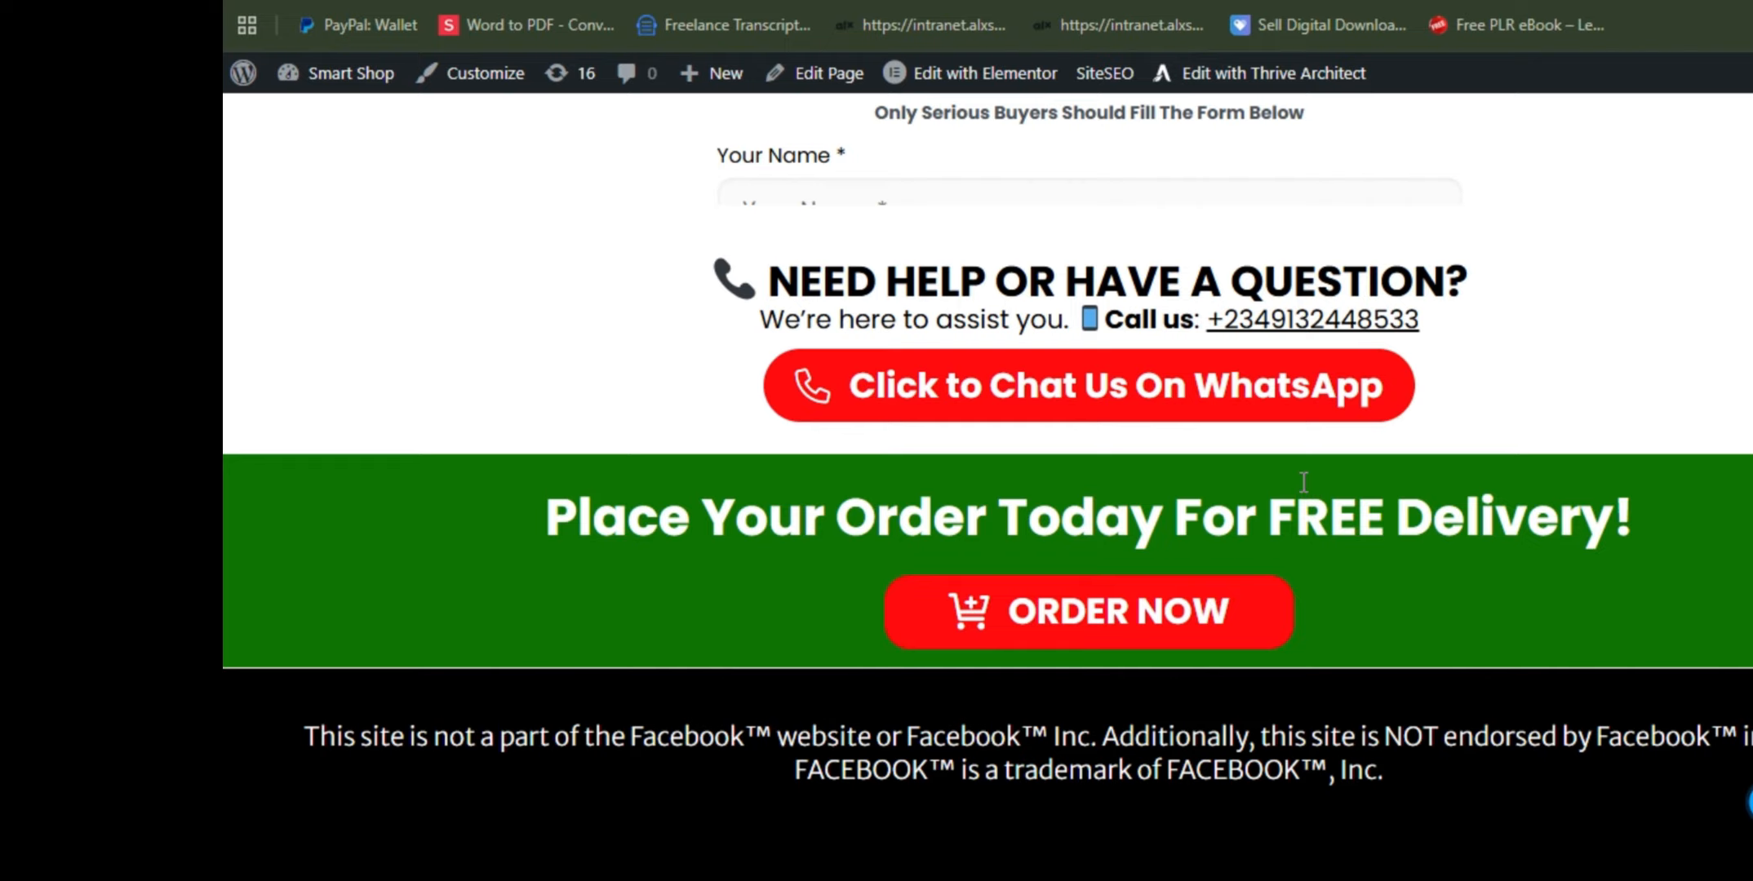
{"action": "scroll", "coordinate": [1302, 506], "scroll_direction": "up", "scroll_amount": 10}
{"action": "scroll", "coordinate": [1301, 482], "scroll_direction": "up", "scroll_amount": 15}
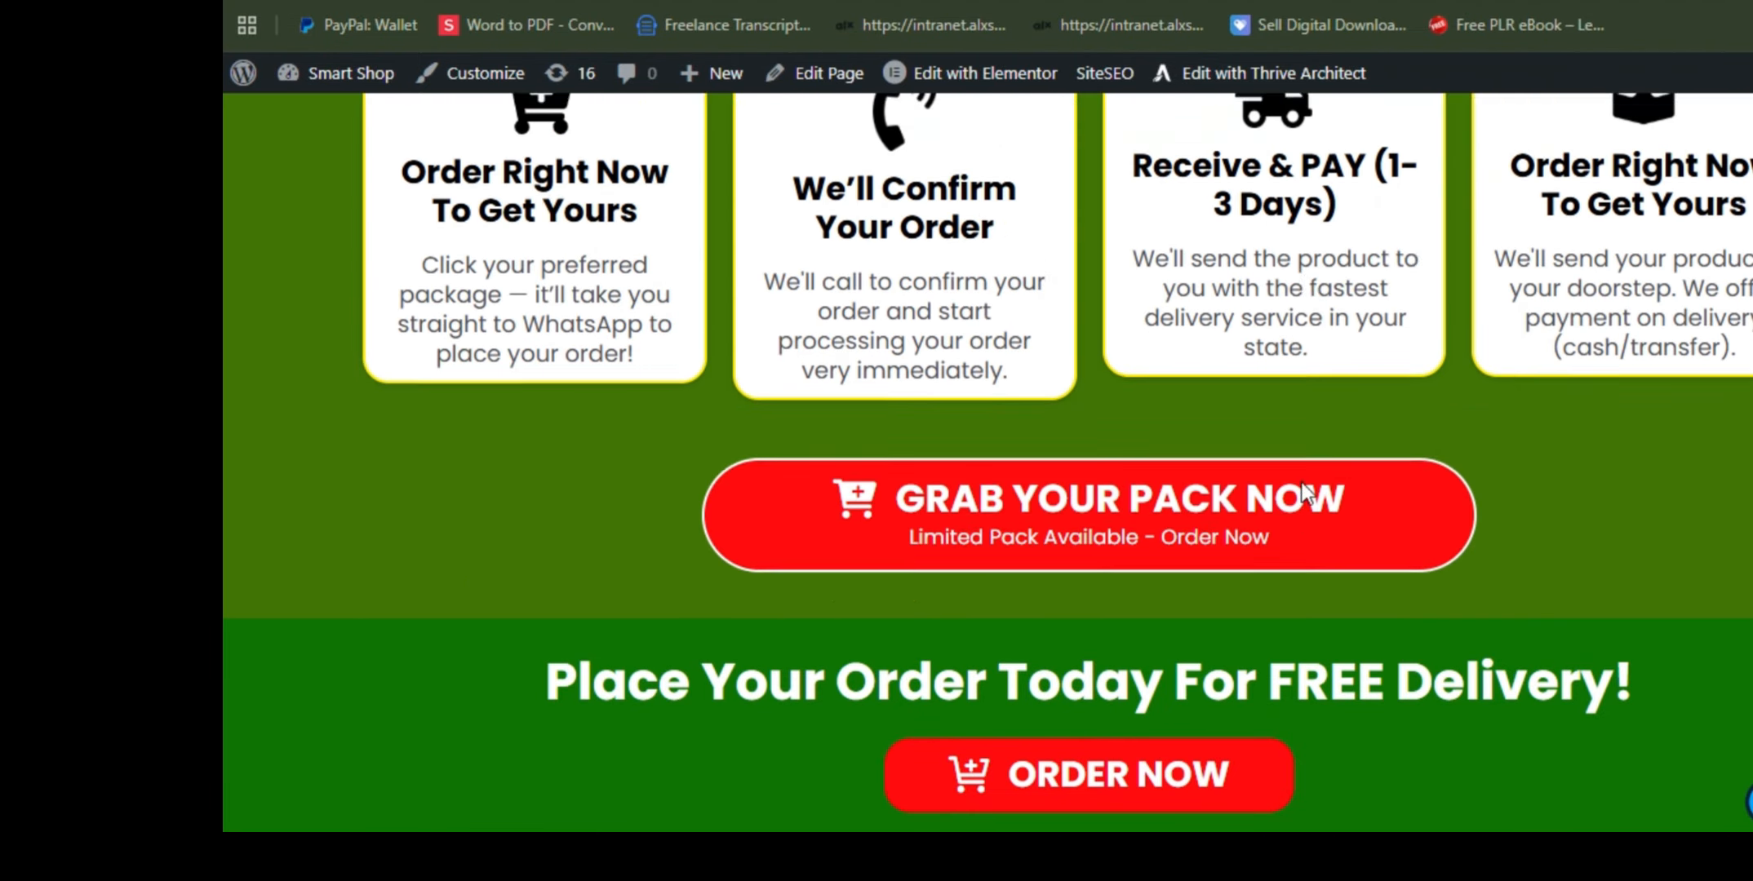
{"action": "scroll", "coordinate": [1300, 482], "scroll_direction": "up", "scroll_amount": 15}
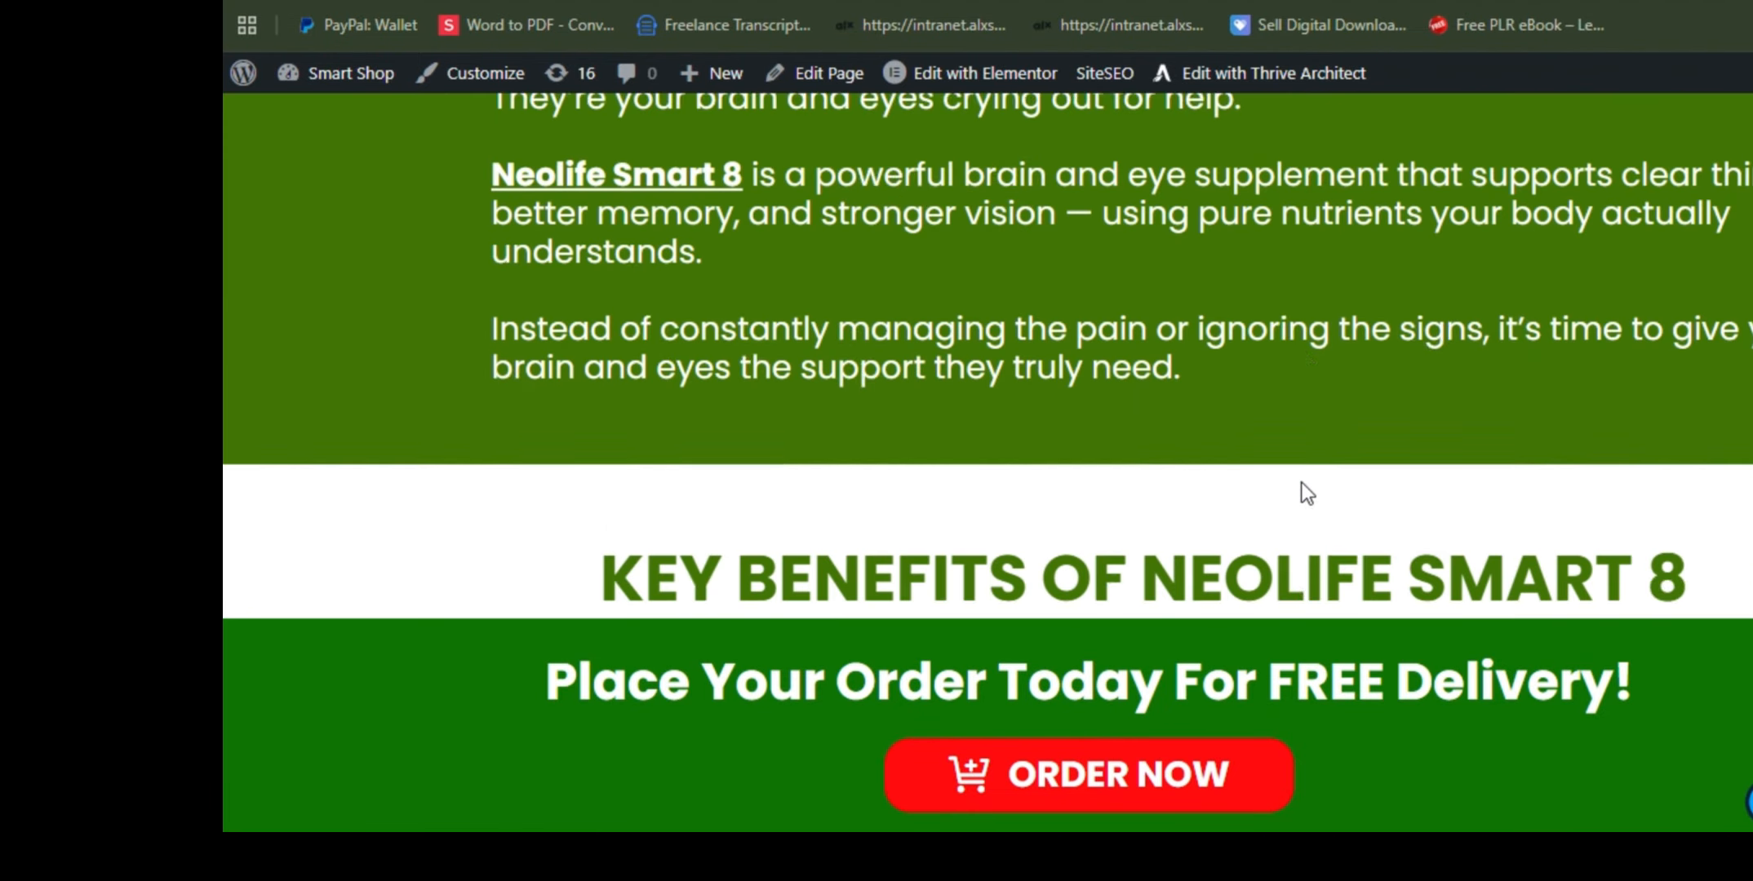
{"action": "scroll", "coordinate": [1301, 482], "scroll_direction": "up", "scroll_amount": 5}
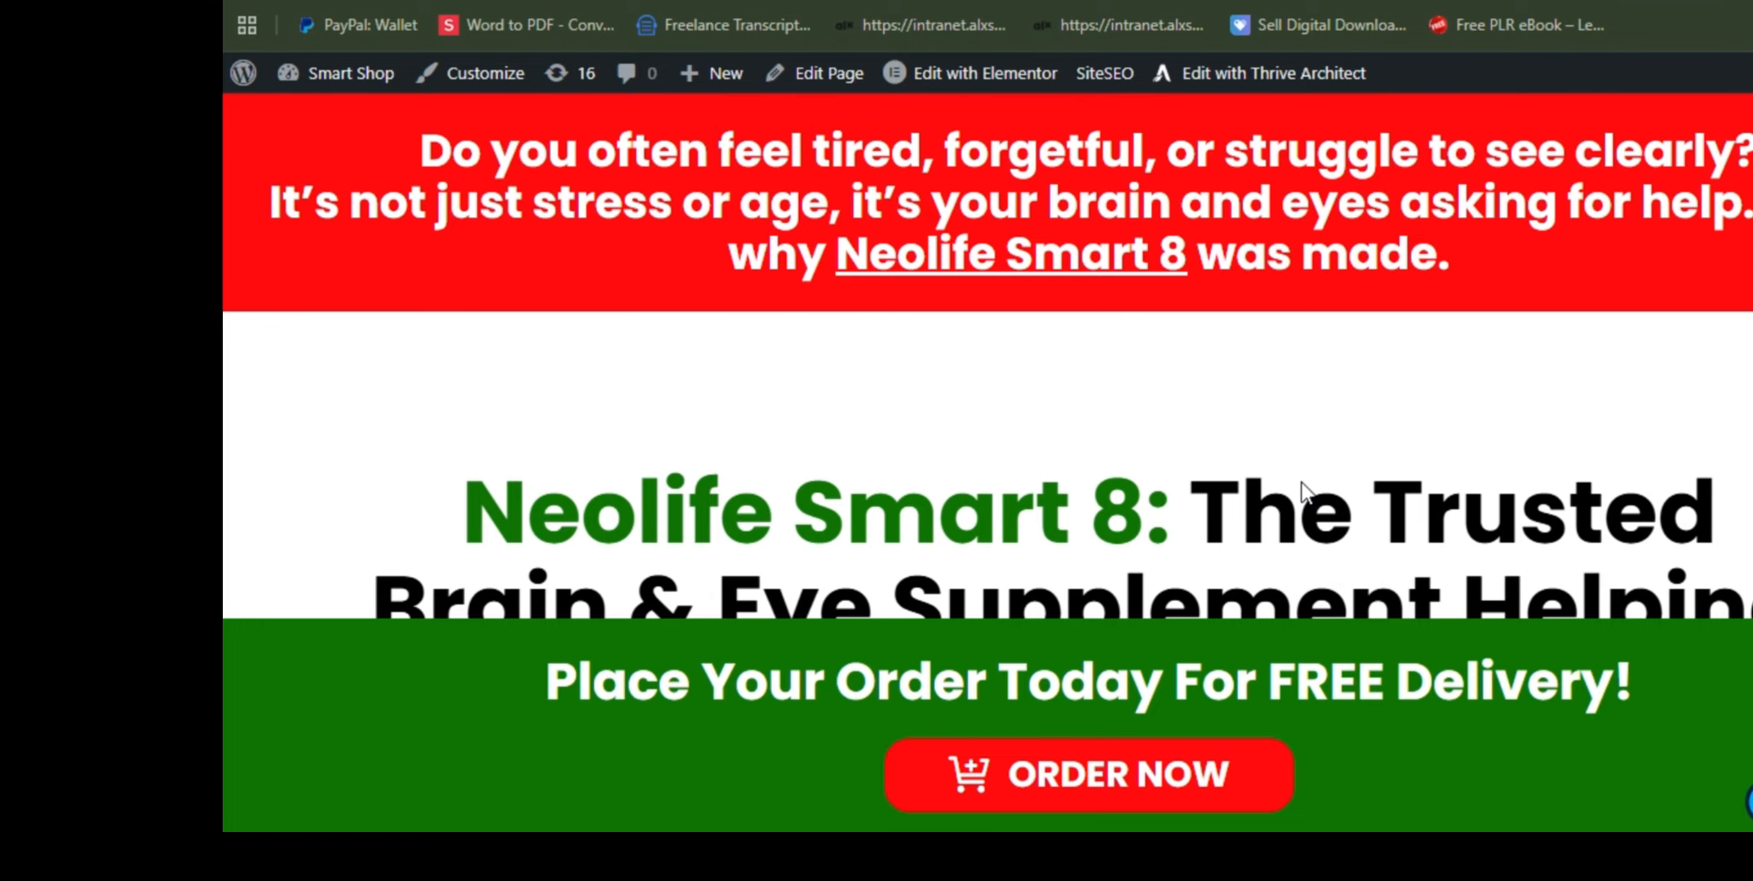
{"action": "scroll", "coordinate": [1147, 297], "scroll_direction": "down", "scroll_amount": 6}
{"action": "scroll", "coordinate": [1146, 297], "scroll_direction": "up", "scroll_amount": 6}
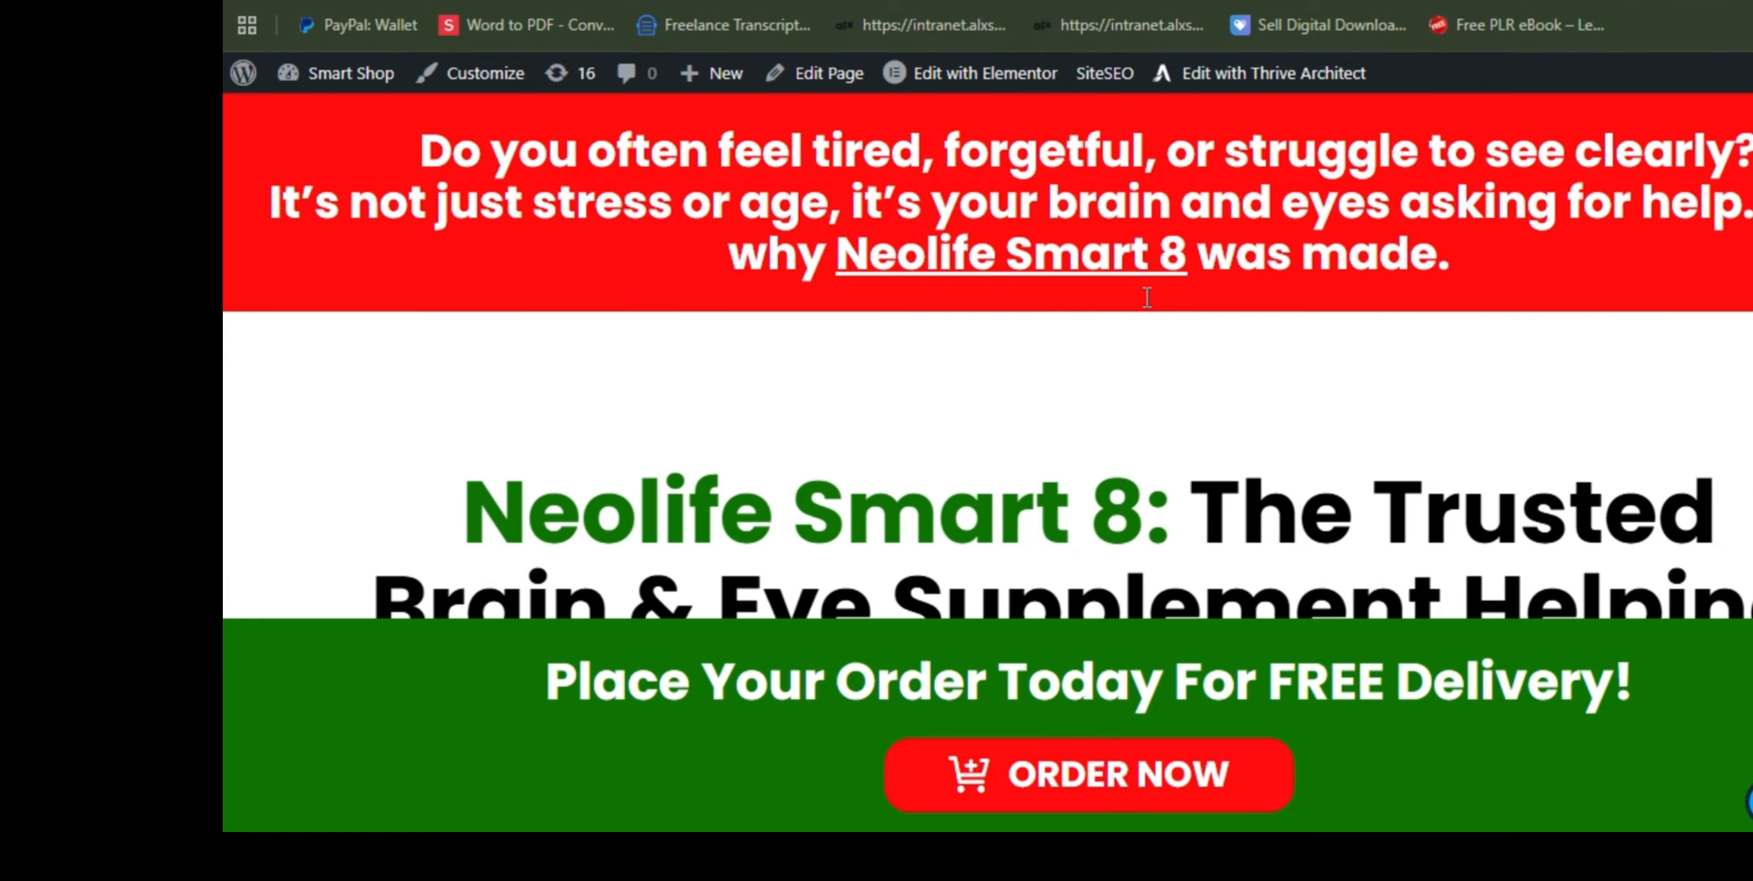